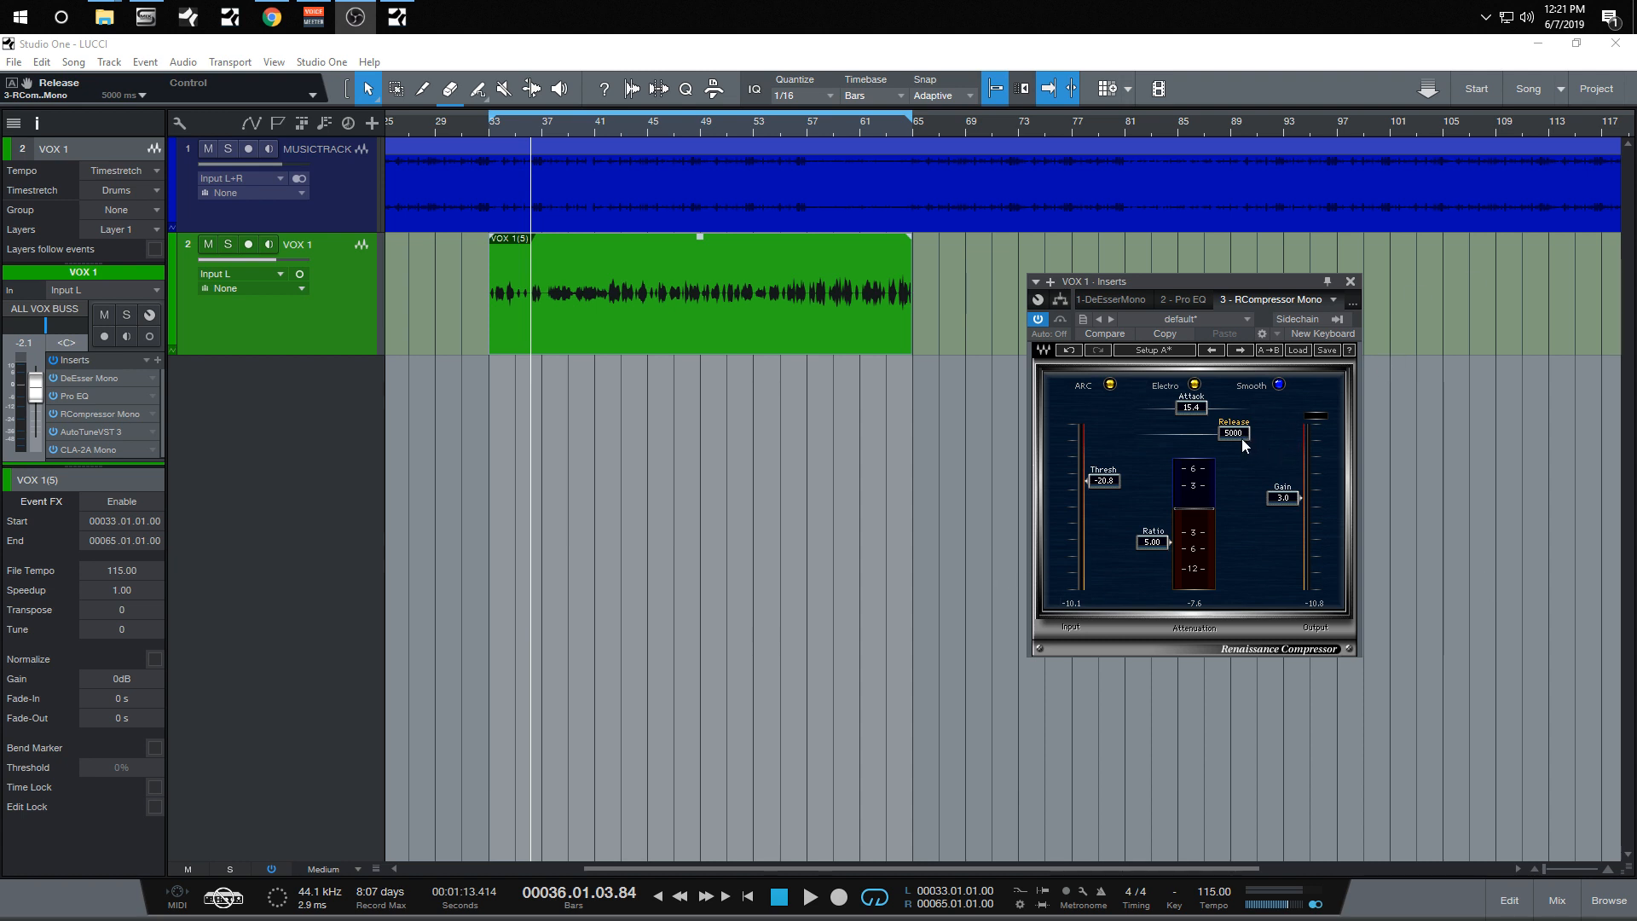
# Step: Set the RCompressor's release to 174 ms and lower the VOX 1 track volume to -2.3 dB in the mixer
pyautogui.moveTo(1241, 439); pyautogui.dragTo(1200, 436)
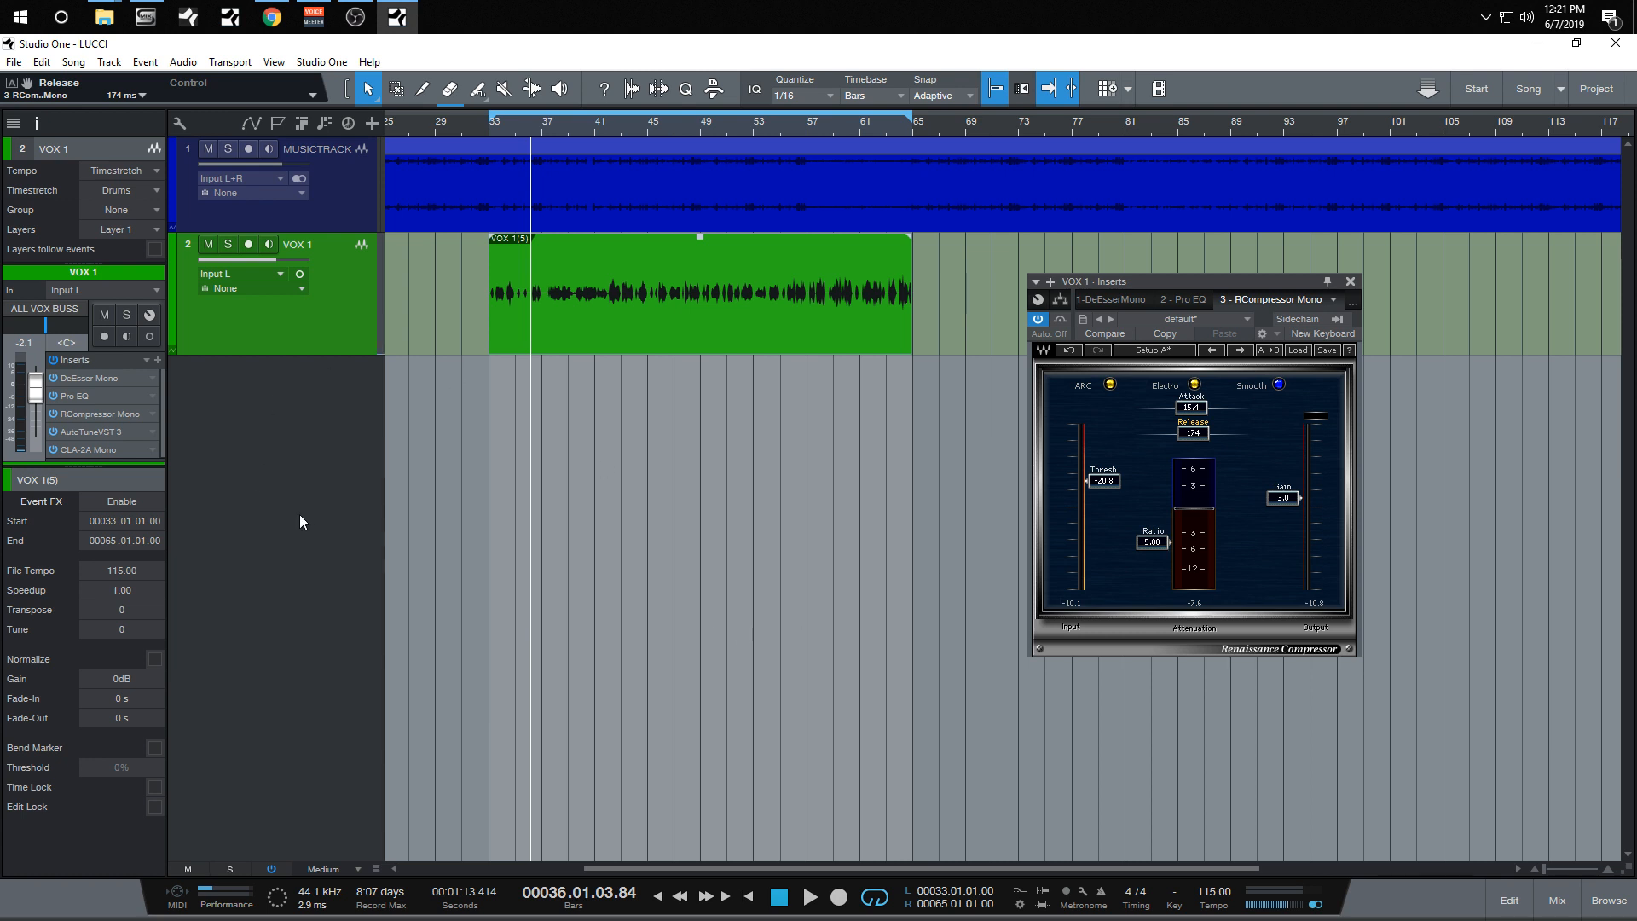
pyautogui.click(1557, 897)
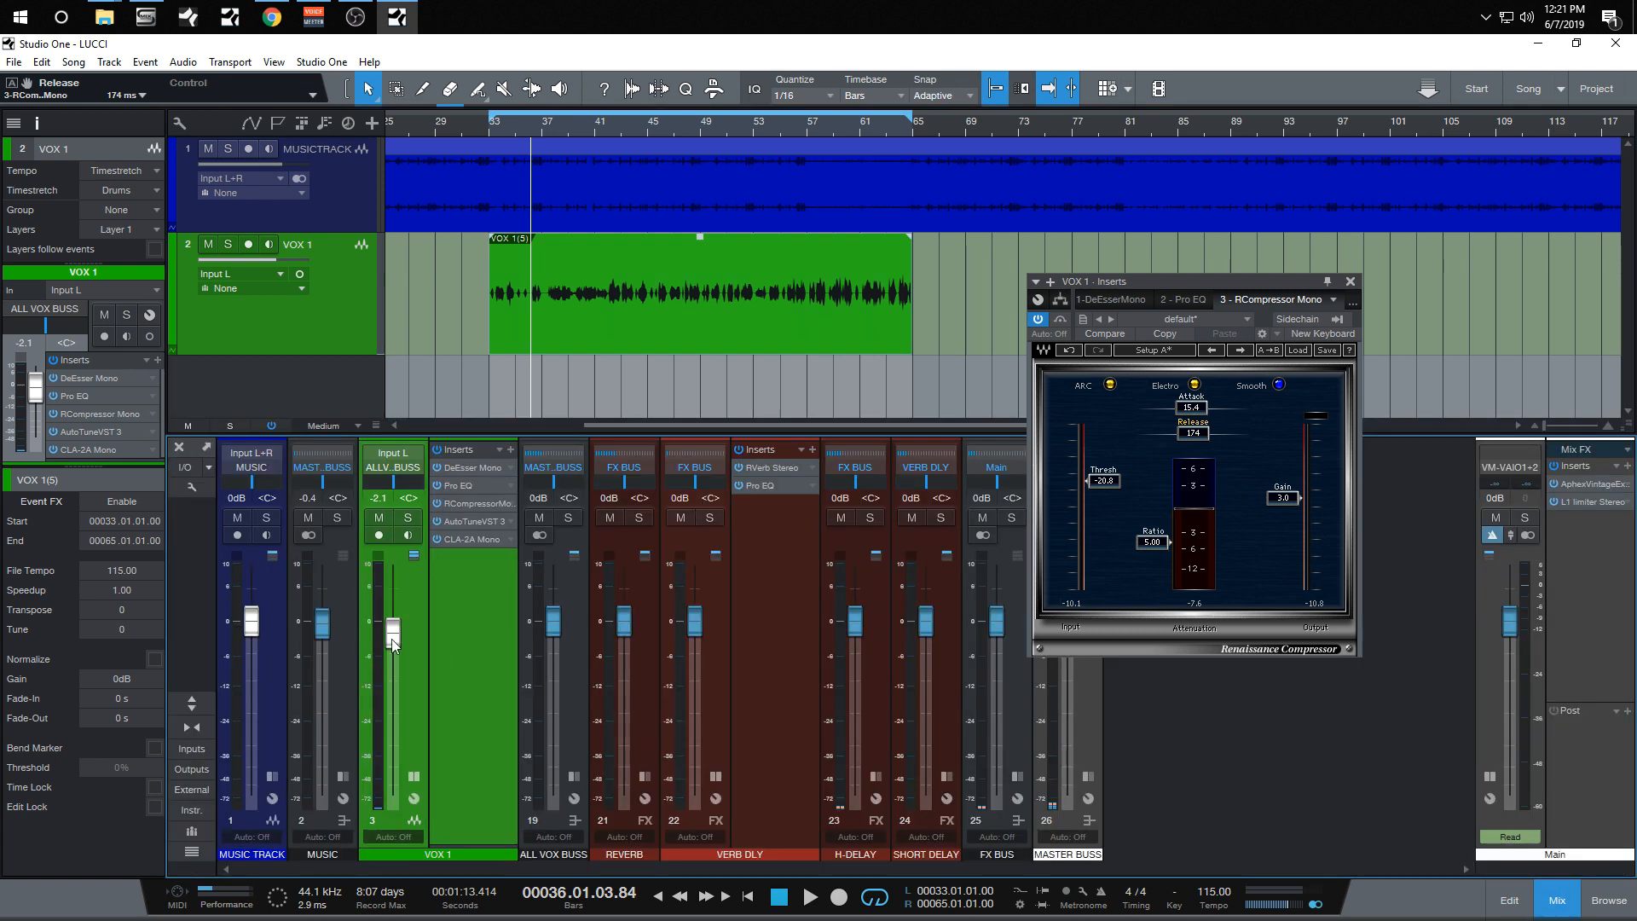
pyautogui.moveTo(393, 641); pyautogui.dragTo(404, 634)
pyautogui.press('F3')
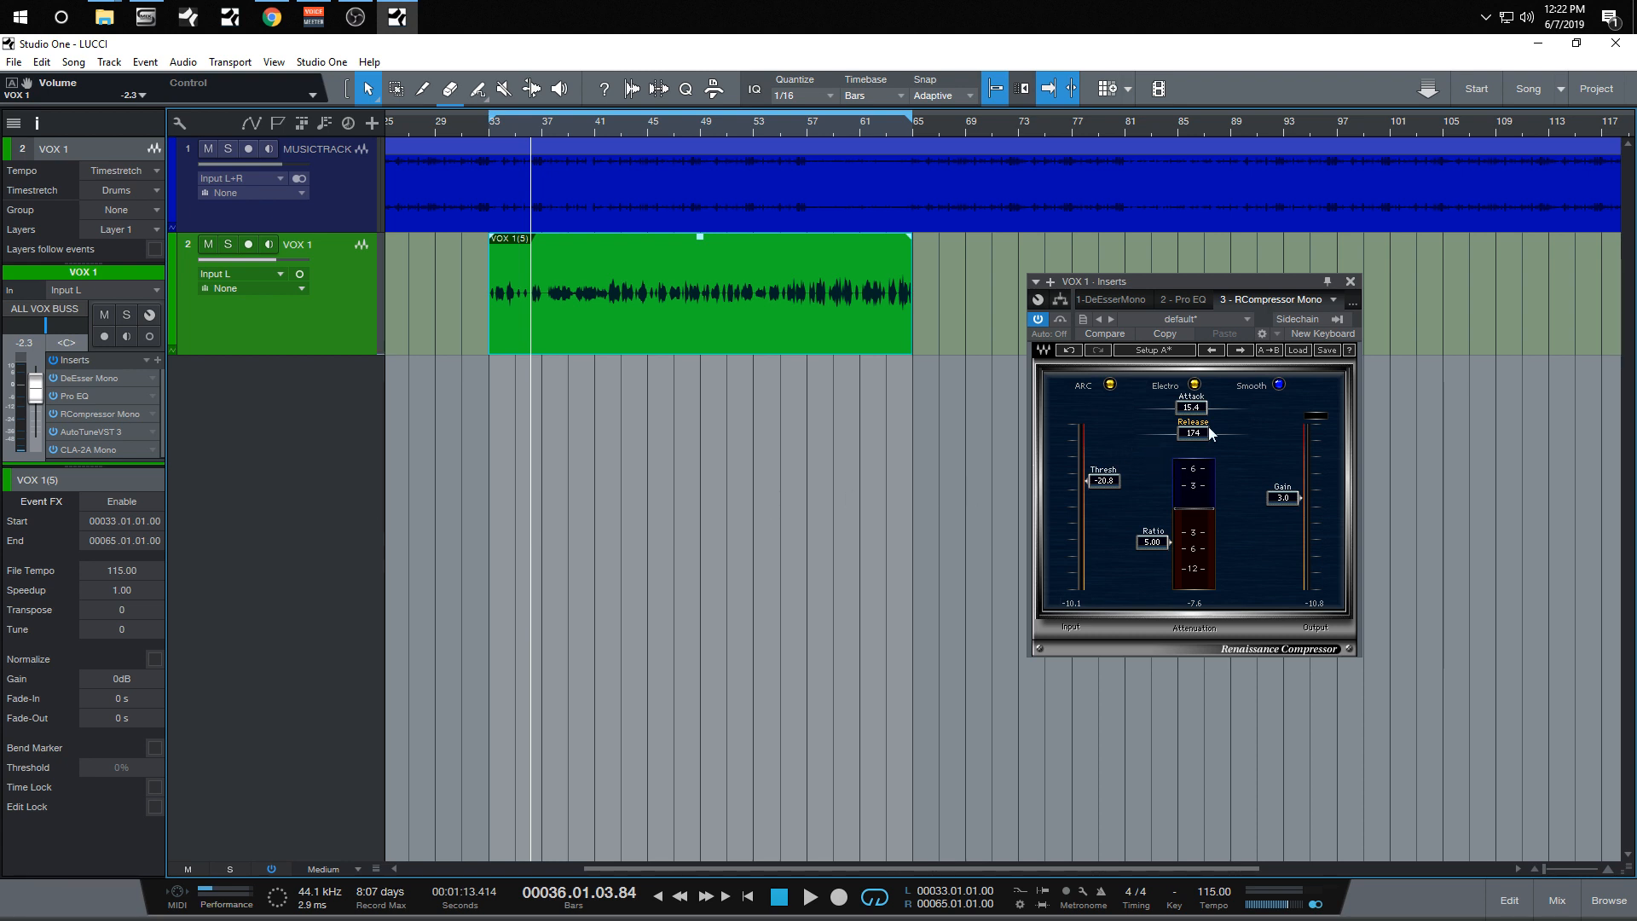
# Step: Sweep the RCompressor's release back and forth between 5000 ms and 5 ms, finishing at 5 ms
pyautogui.moveTo(1201, 433); pyautogui.dragTo(1150, 416)
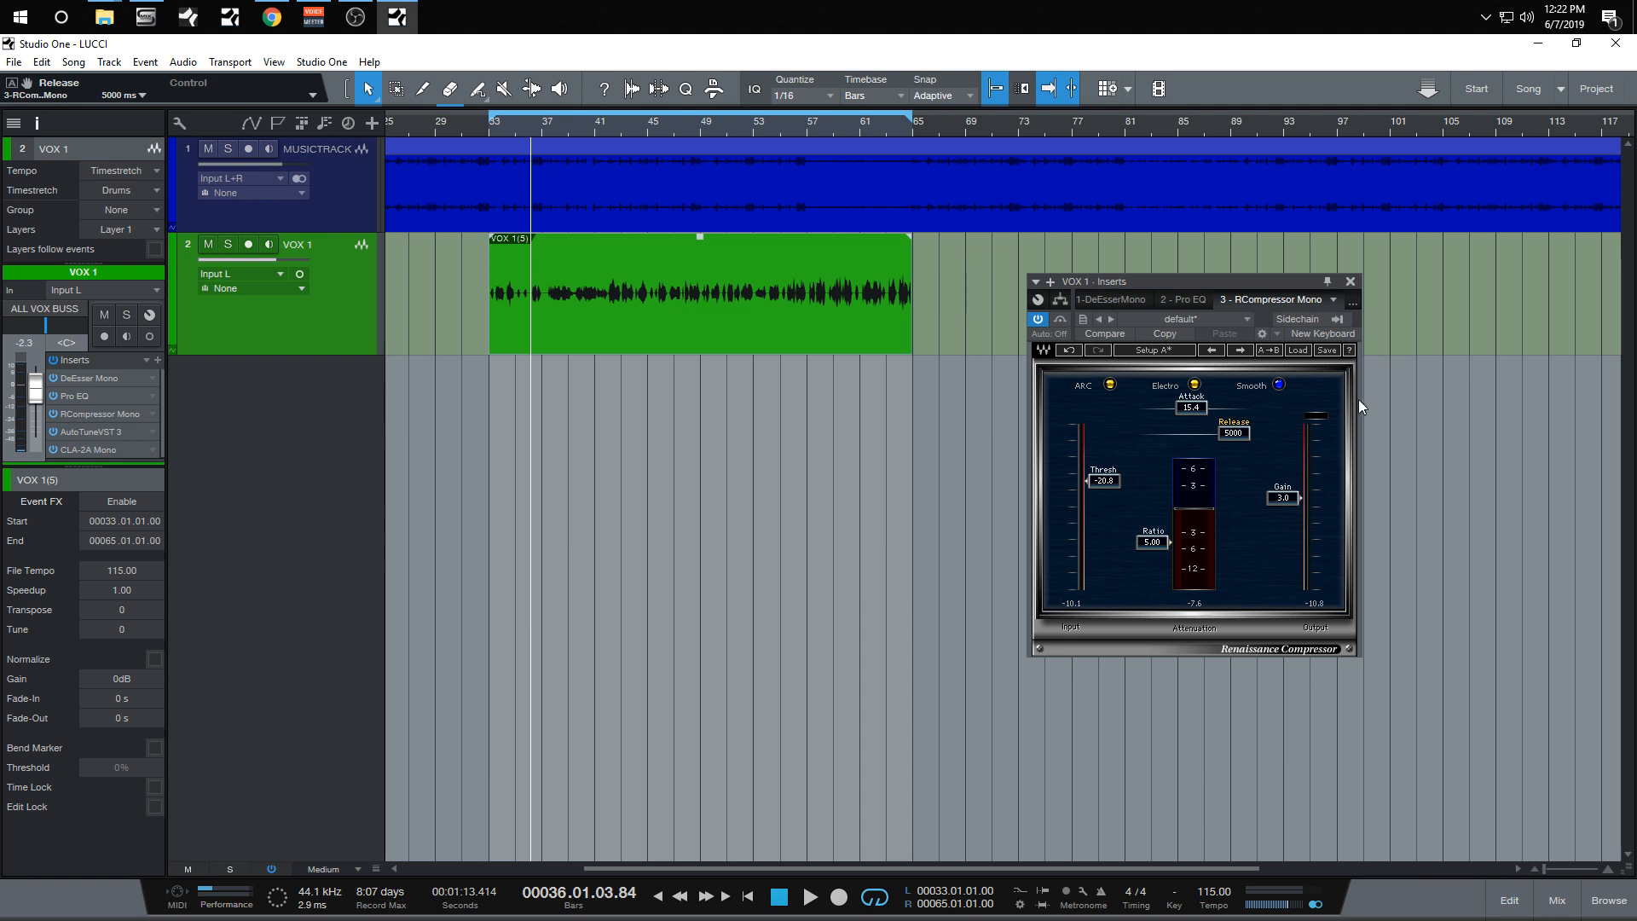
pyautogui.moveTo(1239, 436); pyautogui.dragTo(1197, 437)
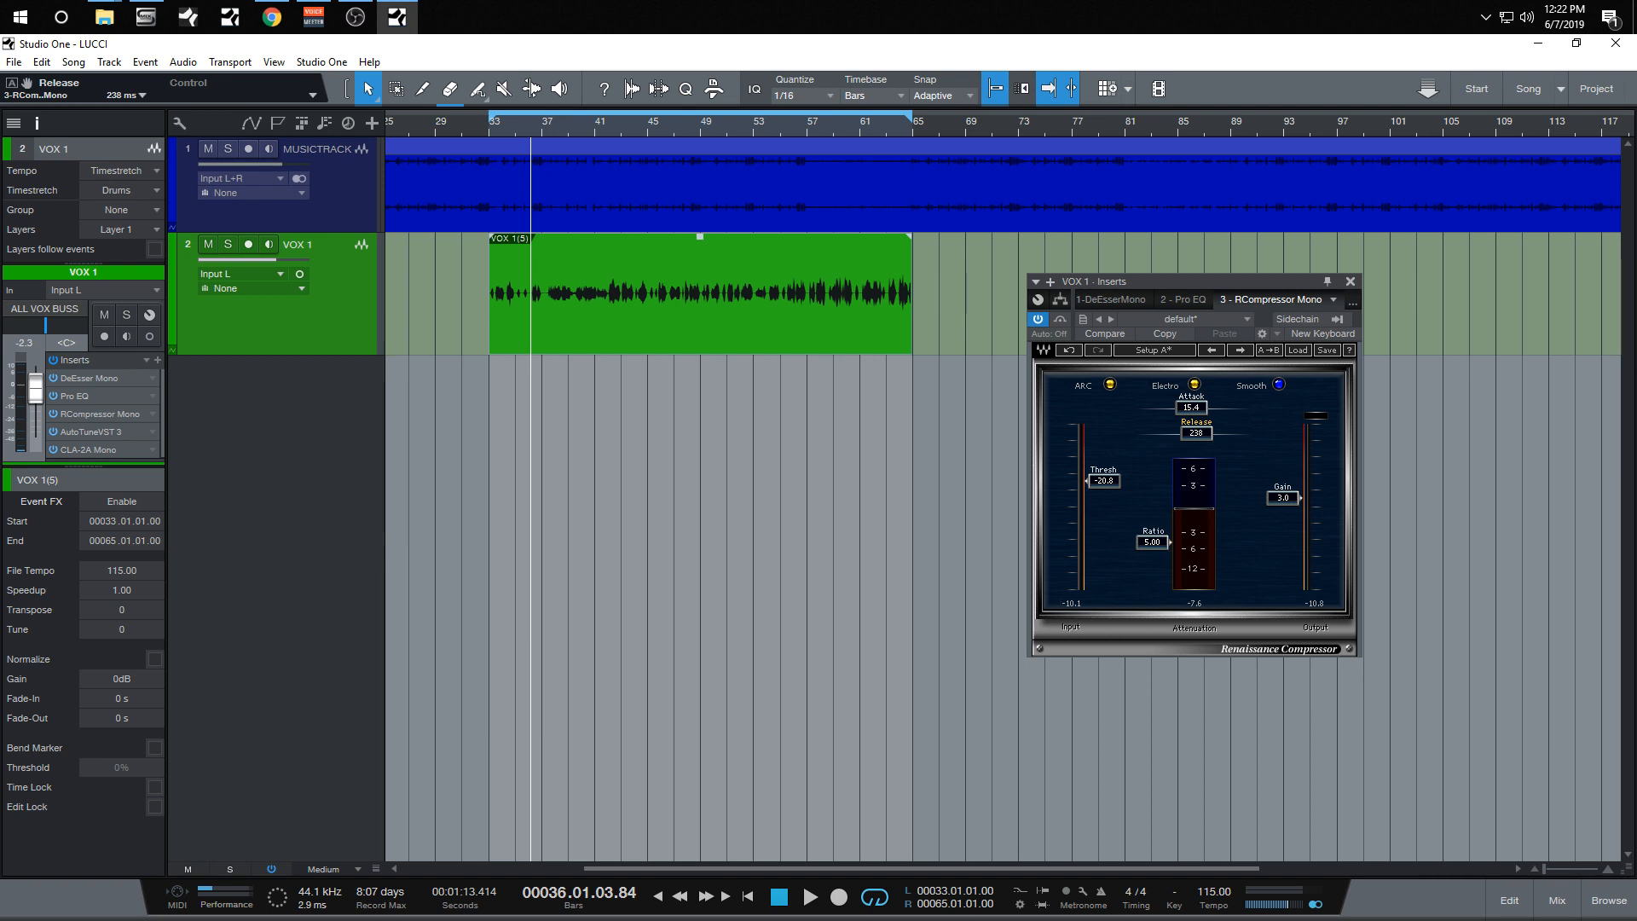
pyautogui.moveTo(1196, 433); pyautogui.dragTo(1234, 433)
pyautogui.moveTo(1232, 432); pyautogui.dragTo(1150, 433)
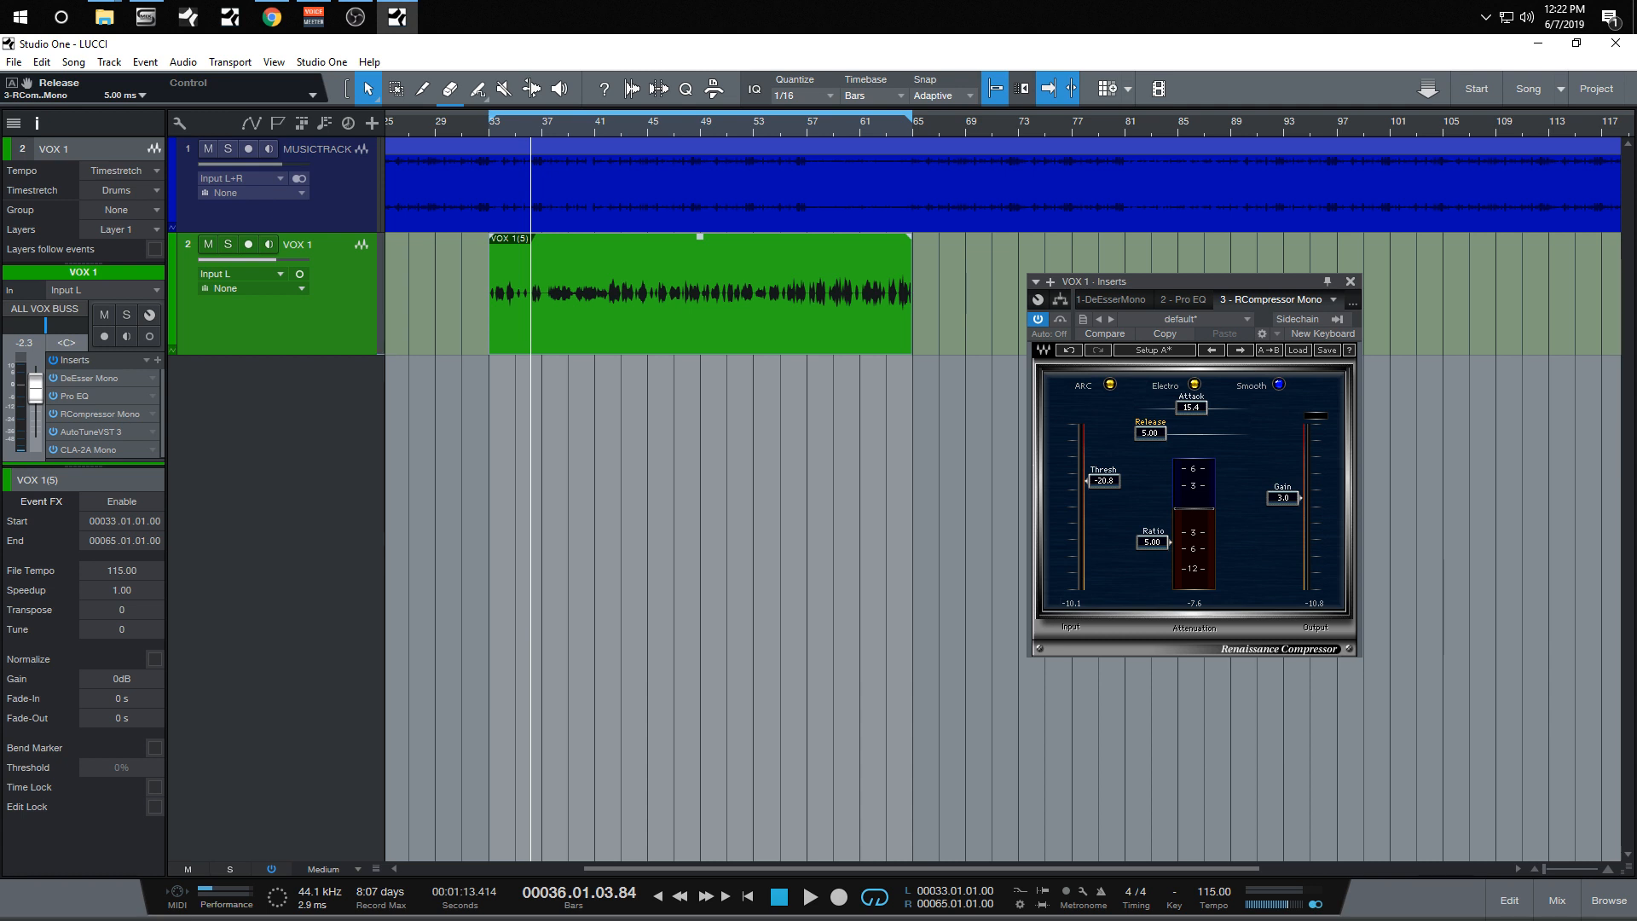
pyautogui.moveTo(1149, 433); pyautogui.dragTo(1234, 432)
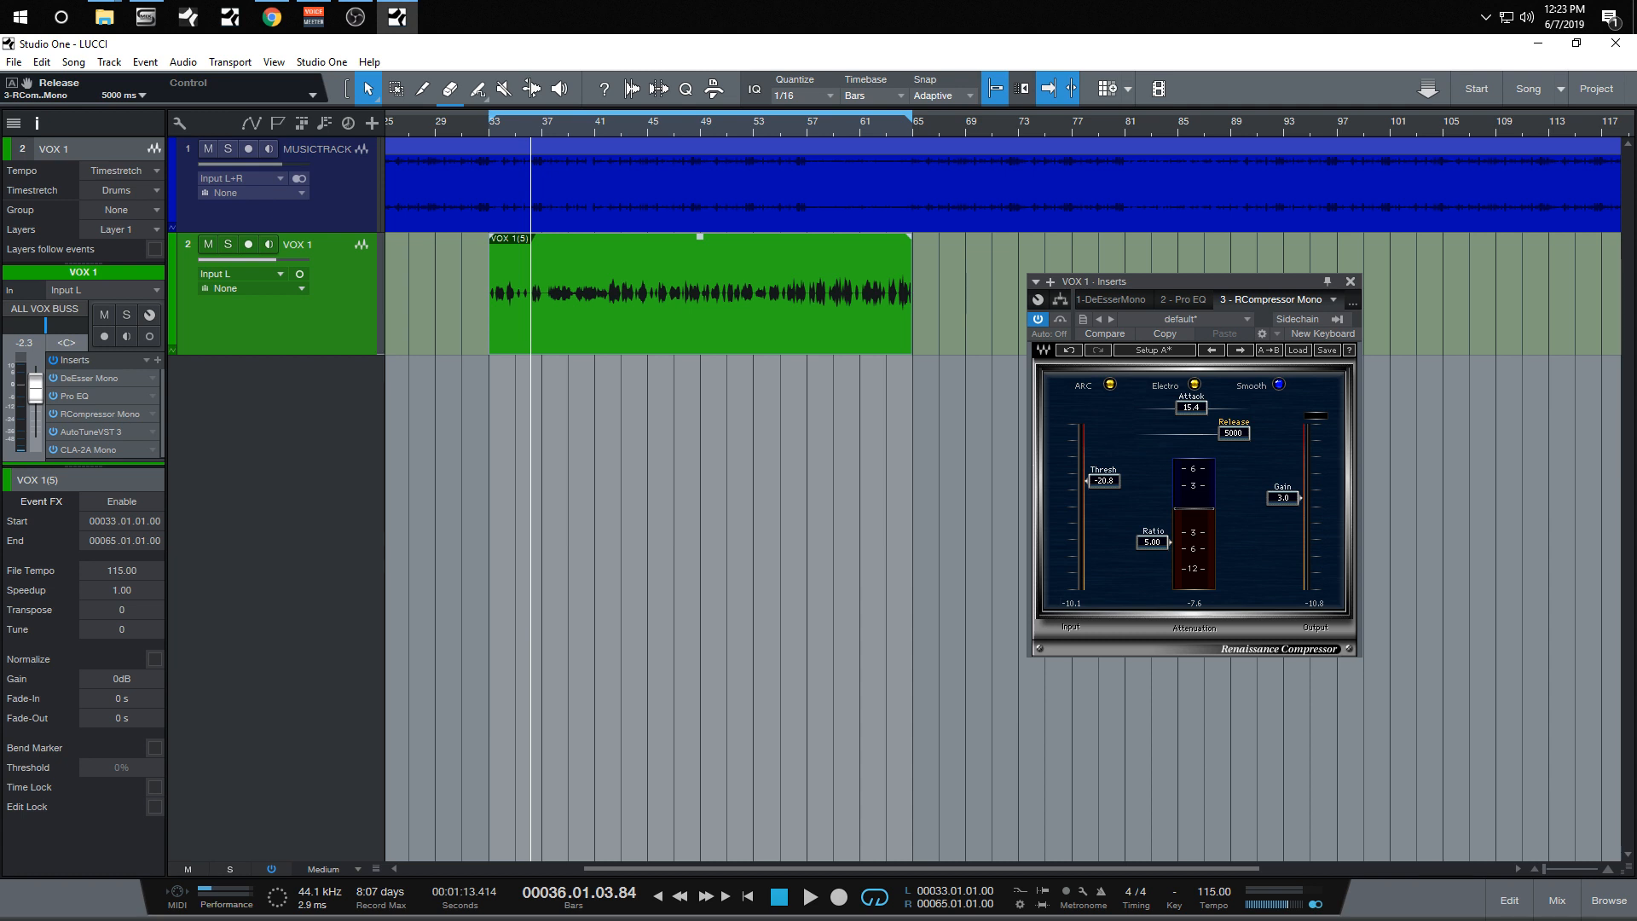
pyautogui.moveTo(1234, 433); pyautogui.dragTo(1149, 433)
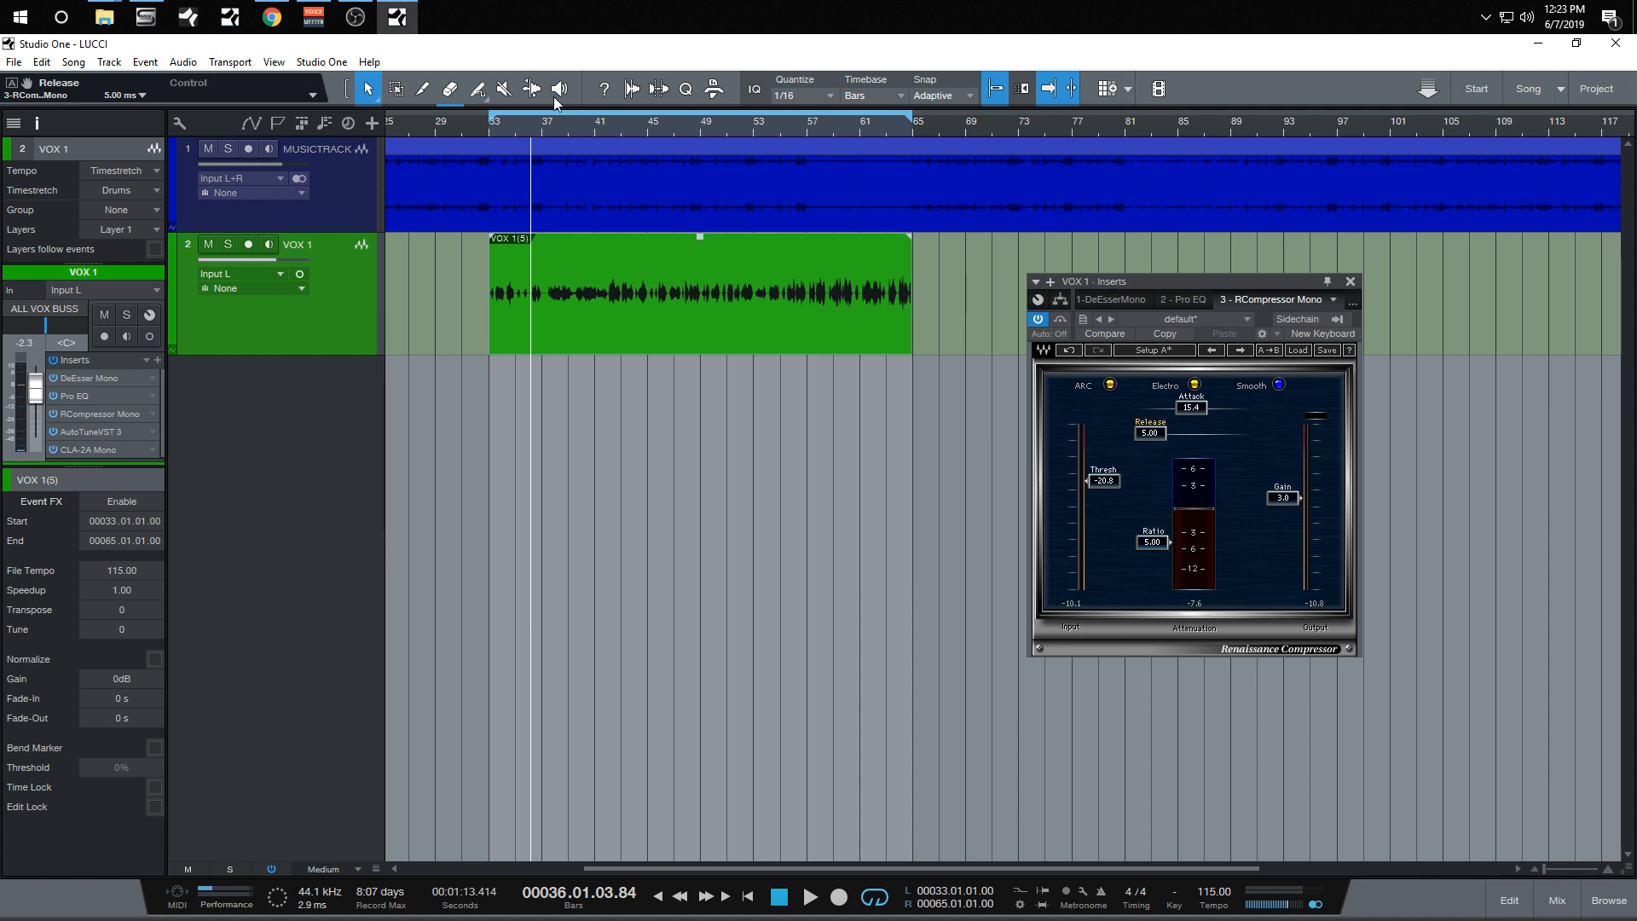
# Step: Set the RCompressor's release to 5000 ms and audition the song from bar 33
pyautogui.click(490, 125)
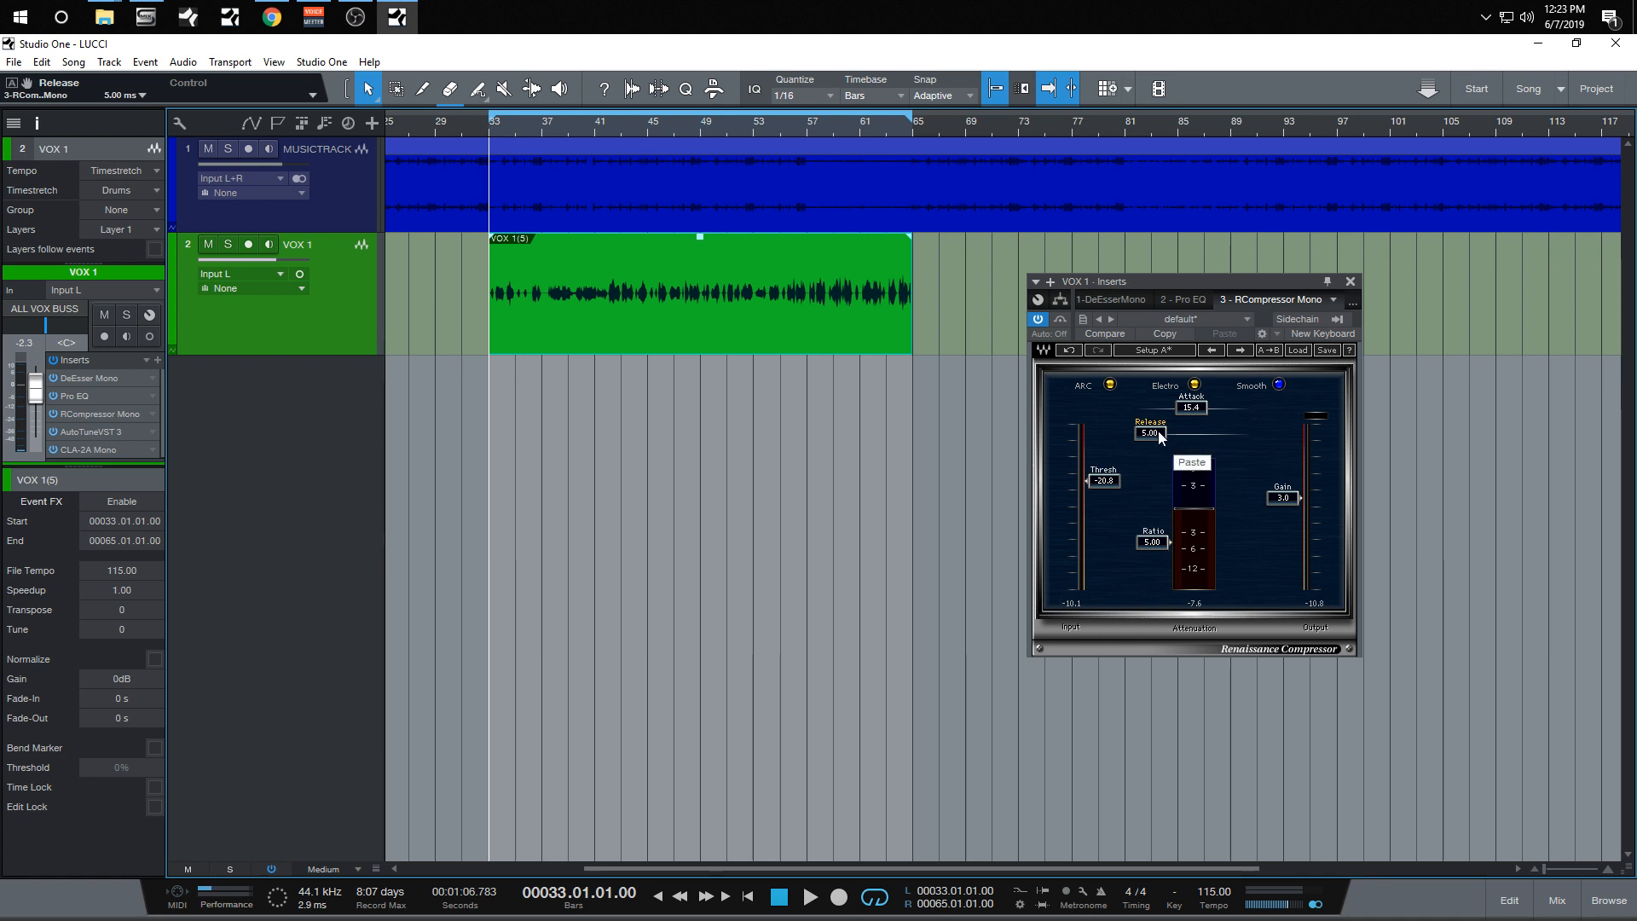
pyautogui.moveTo(1158, 432); pyautogui.dragTo(1234, 433)
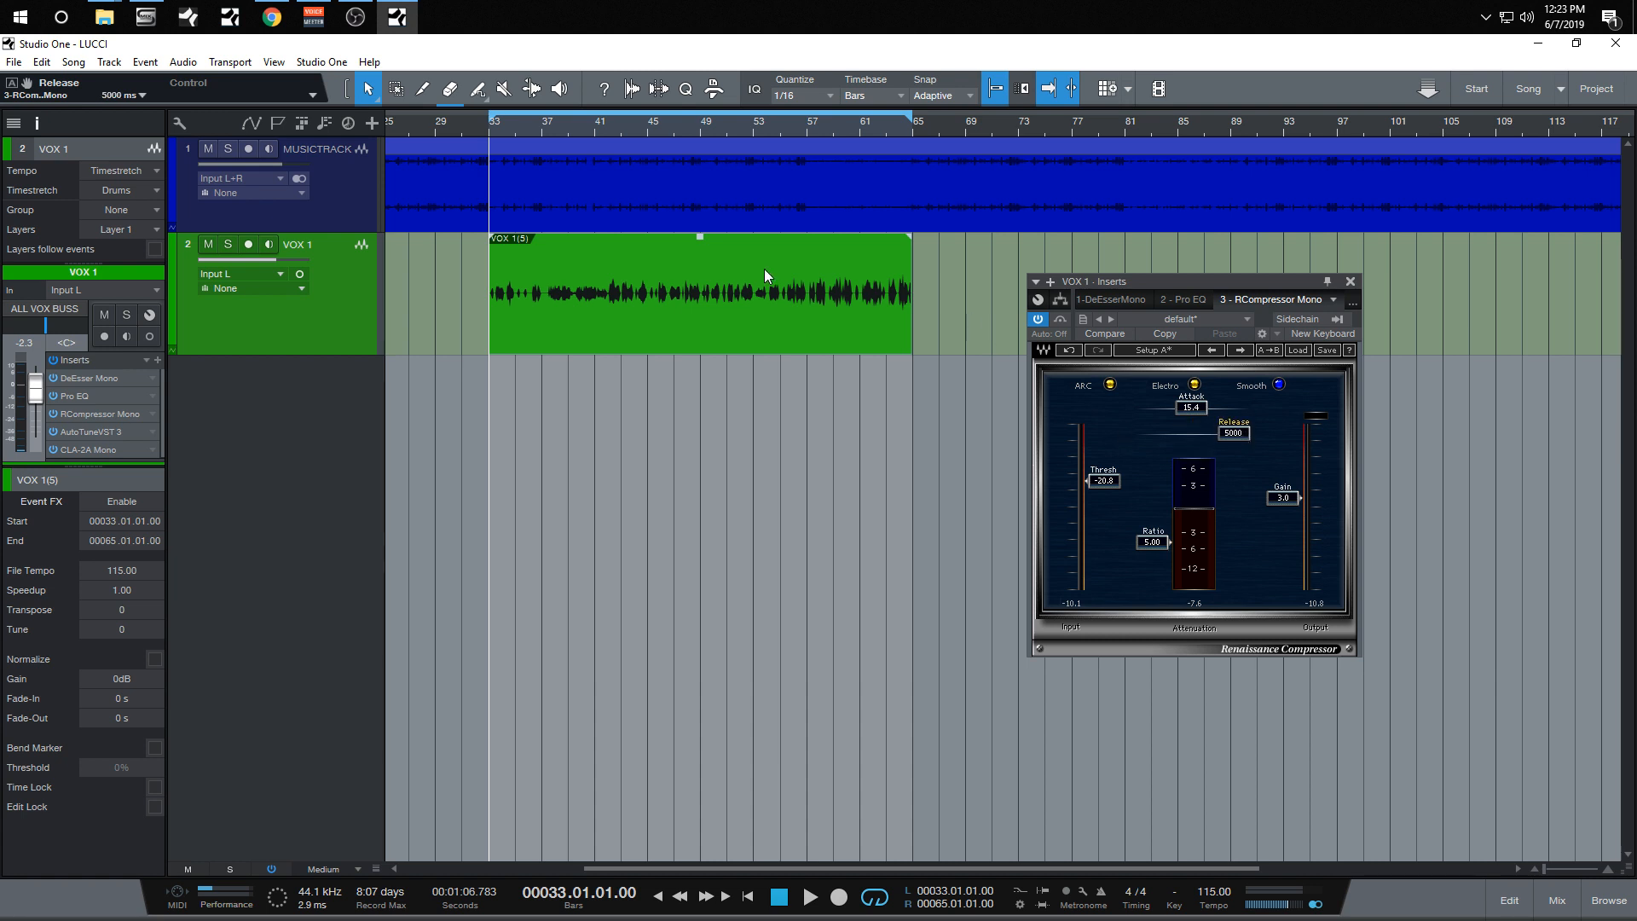
pyautogui.press('space')
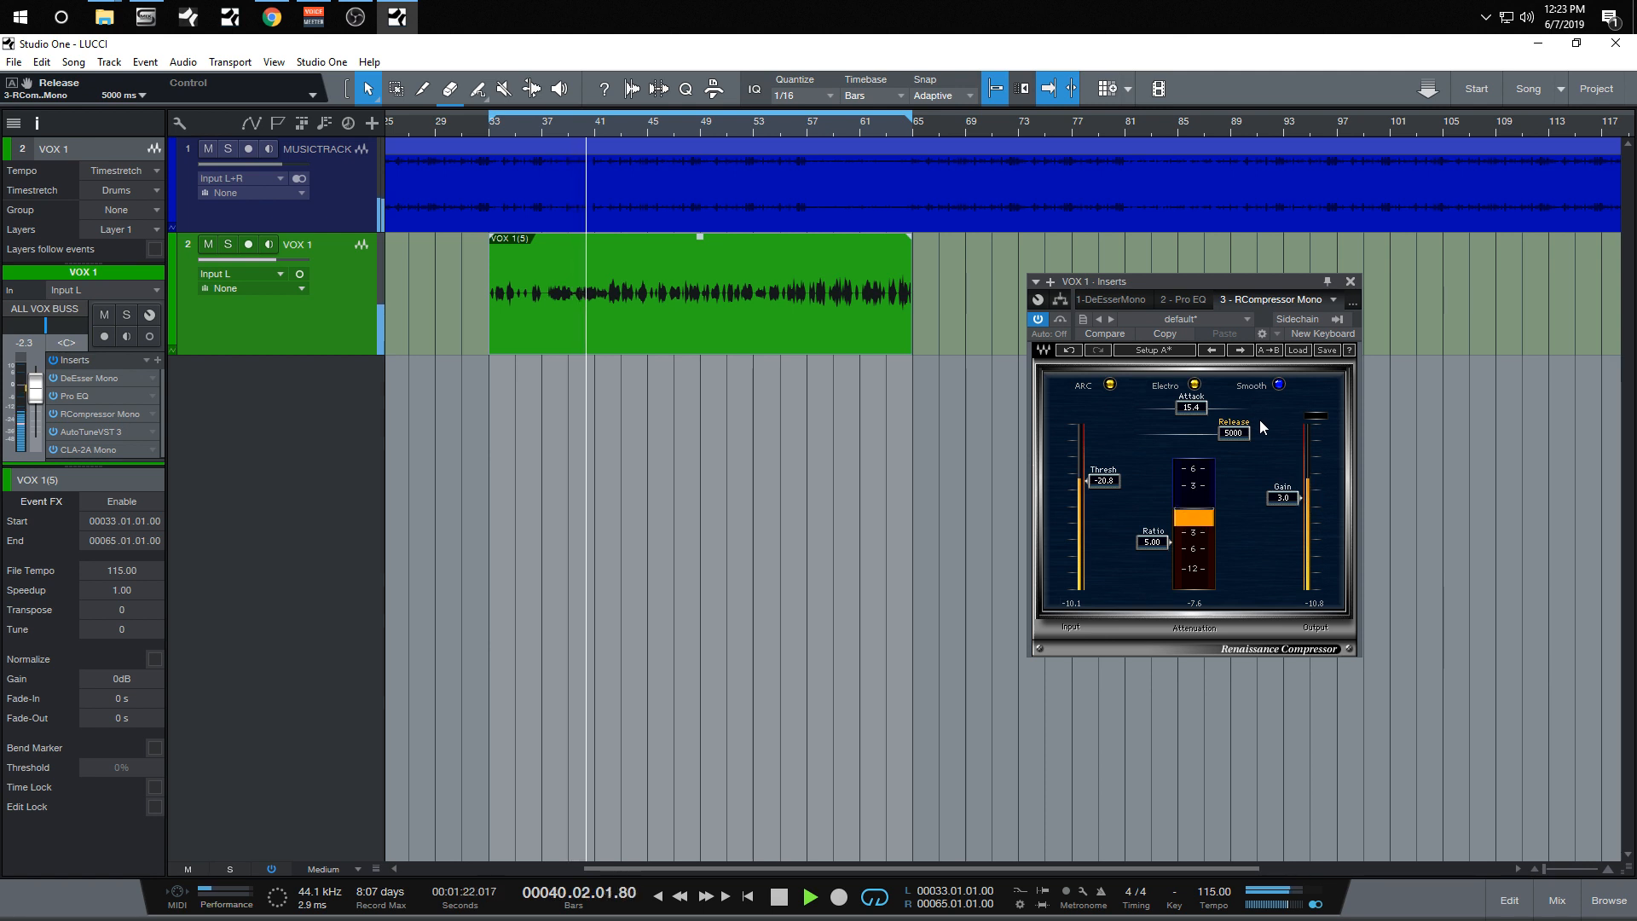
pyautogui.press('space')
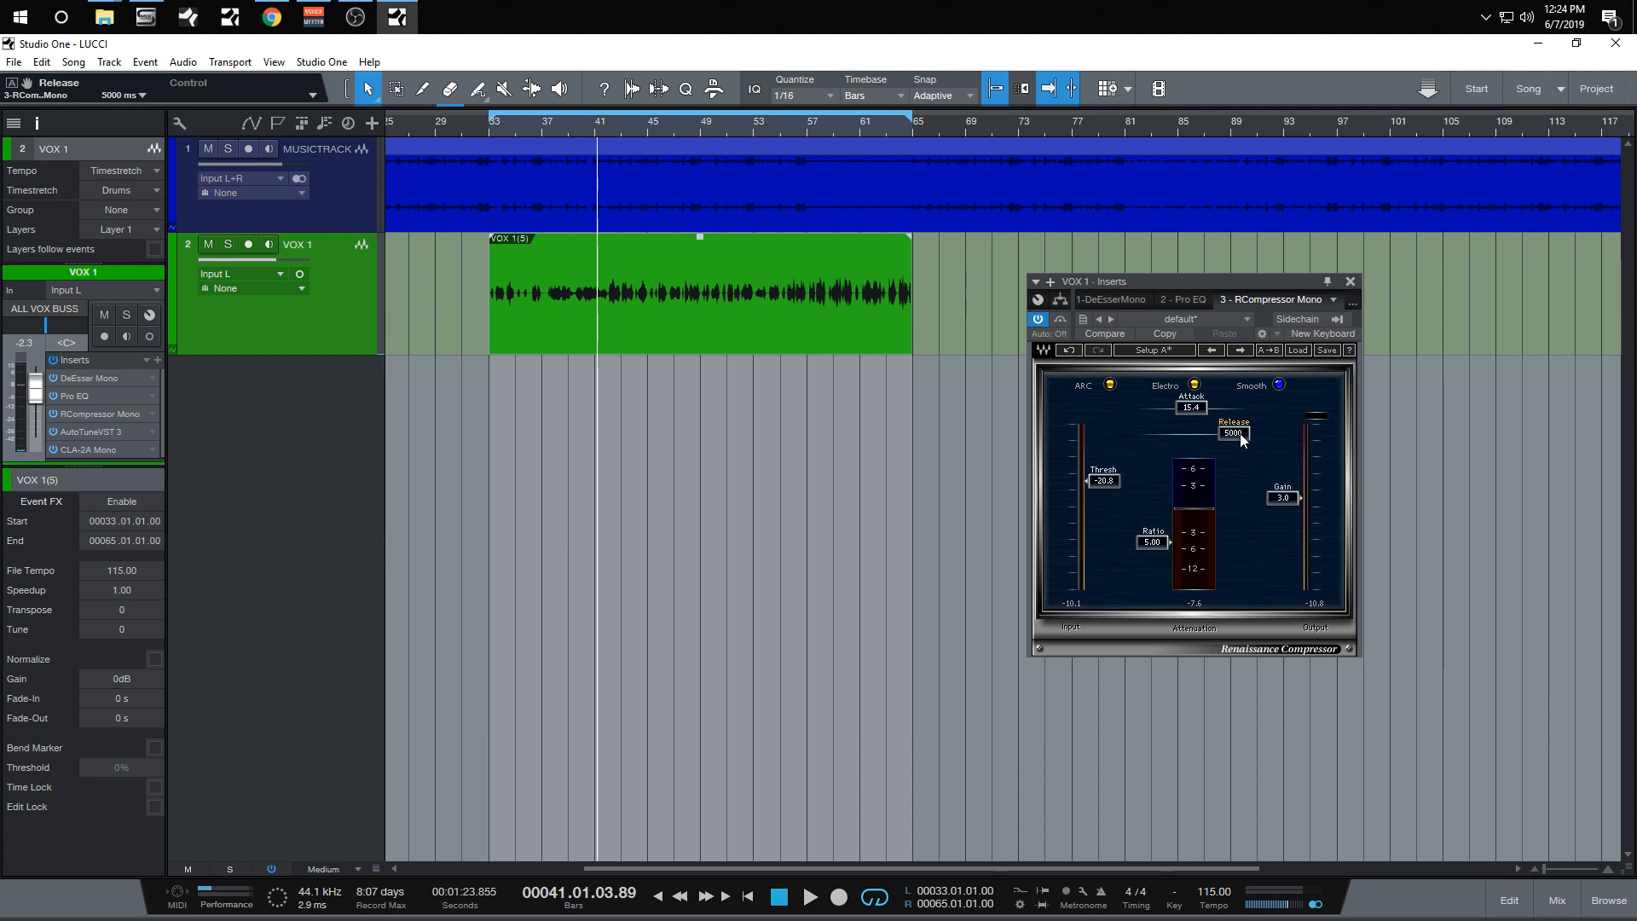
# Step: Play the song from bar 33 while gradually shortening the RCompressor's release from 5000 ms down to 5 ms
pyautogui.moveTo(1234, 433)
pyautogui.mouseDown()
pyautogui.moveTo(1149, 433)
pyautogui.moveTo(1234, 433)
pyautogui.mouseUp()
pyautogui.click(492, 124)
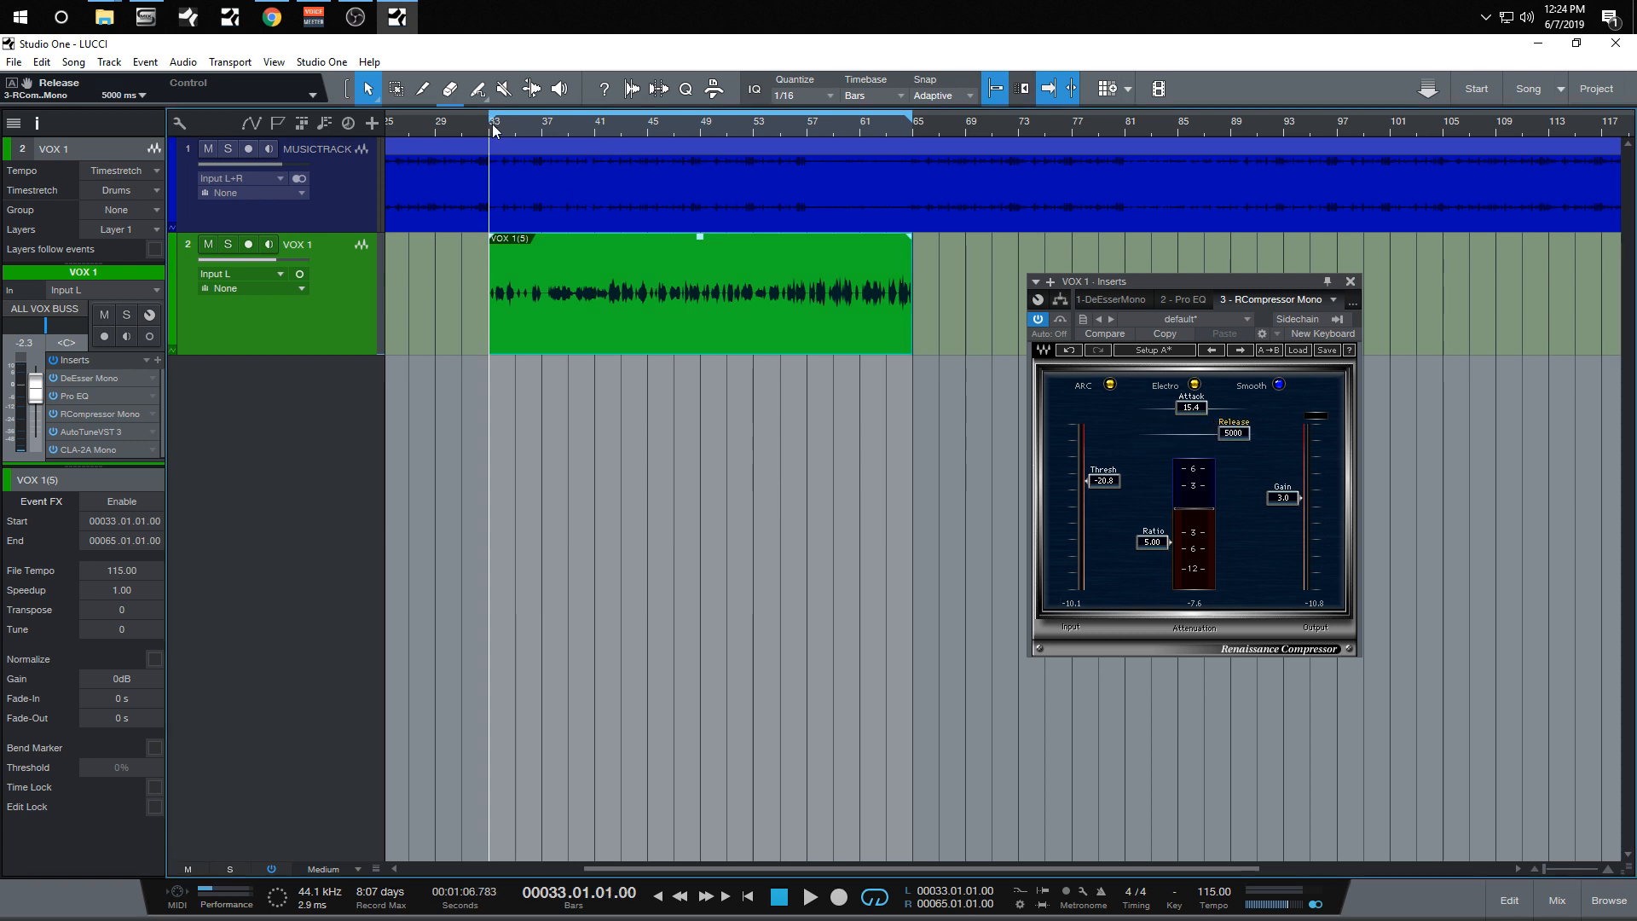
pyautogui.press('space')
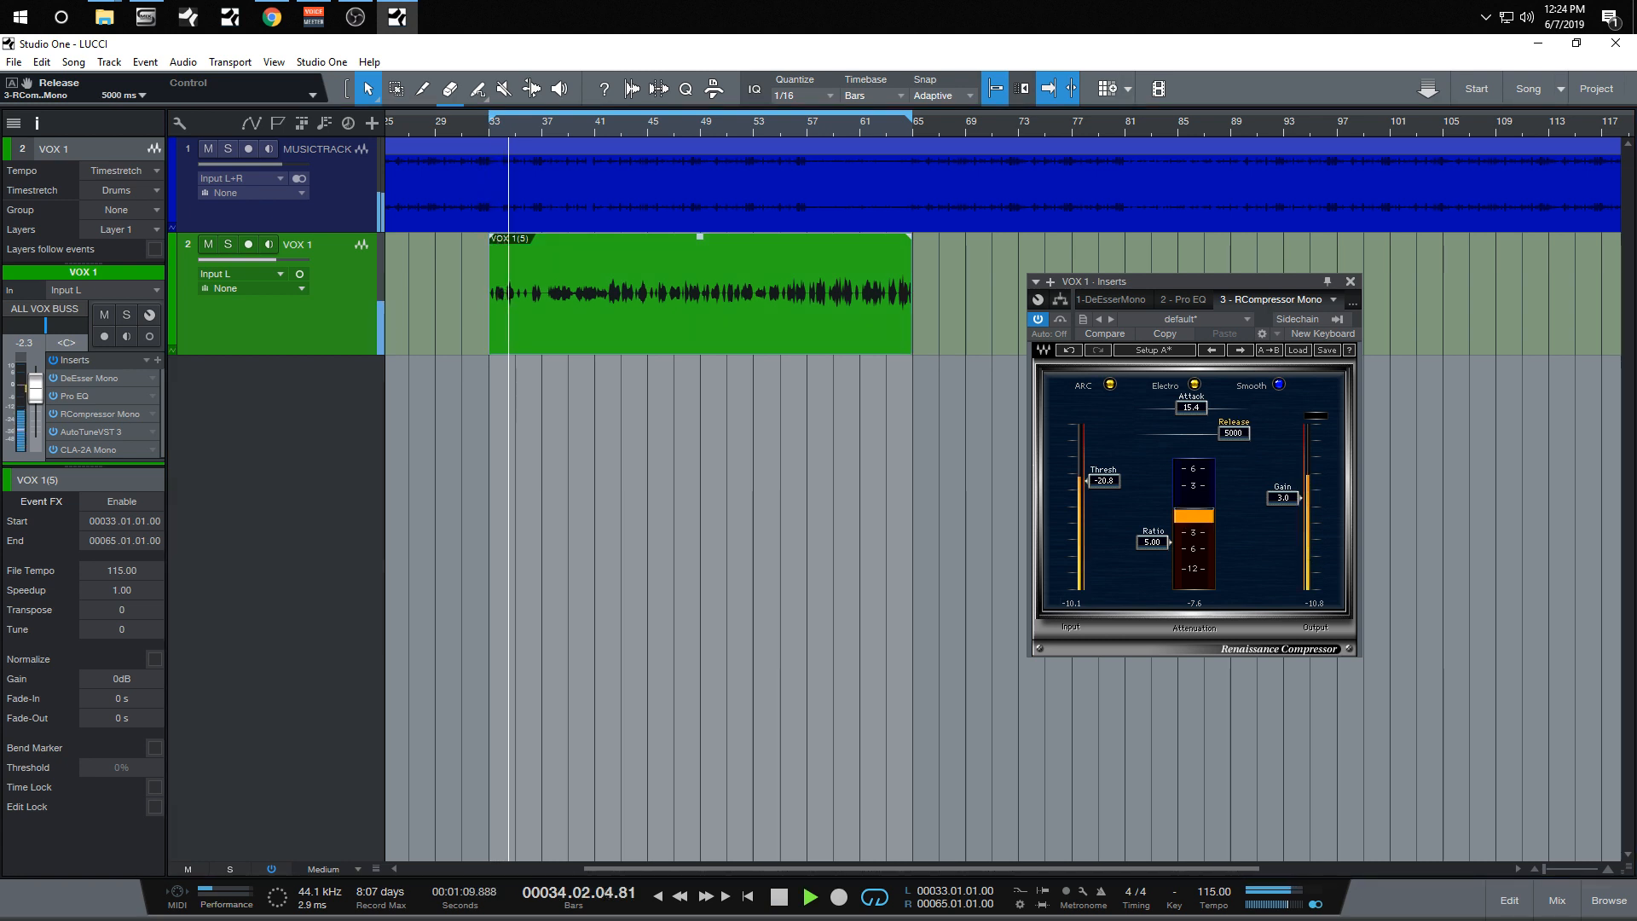
pyautogui.scroll(-1, 1240, 435)
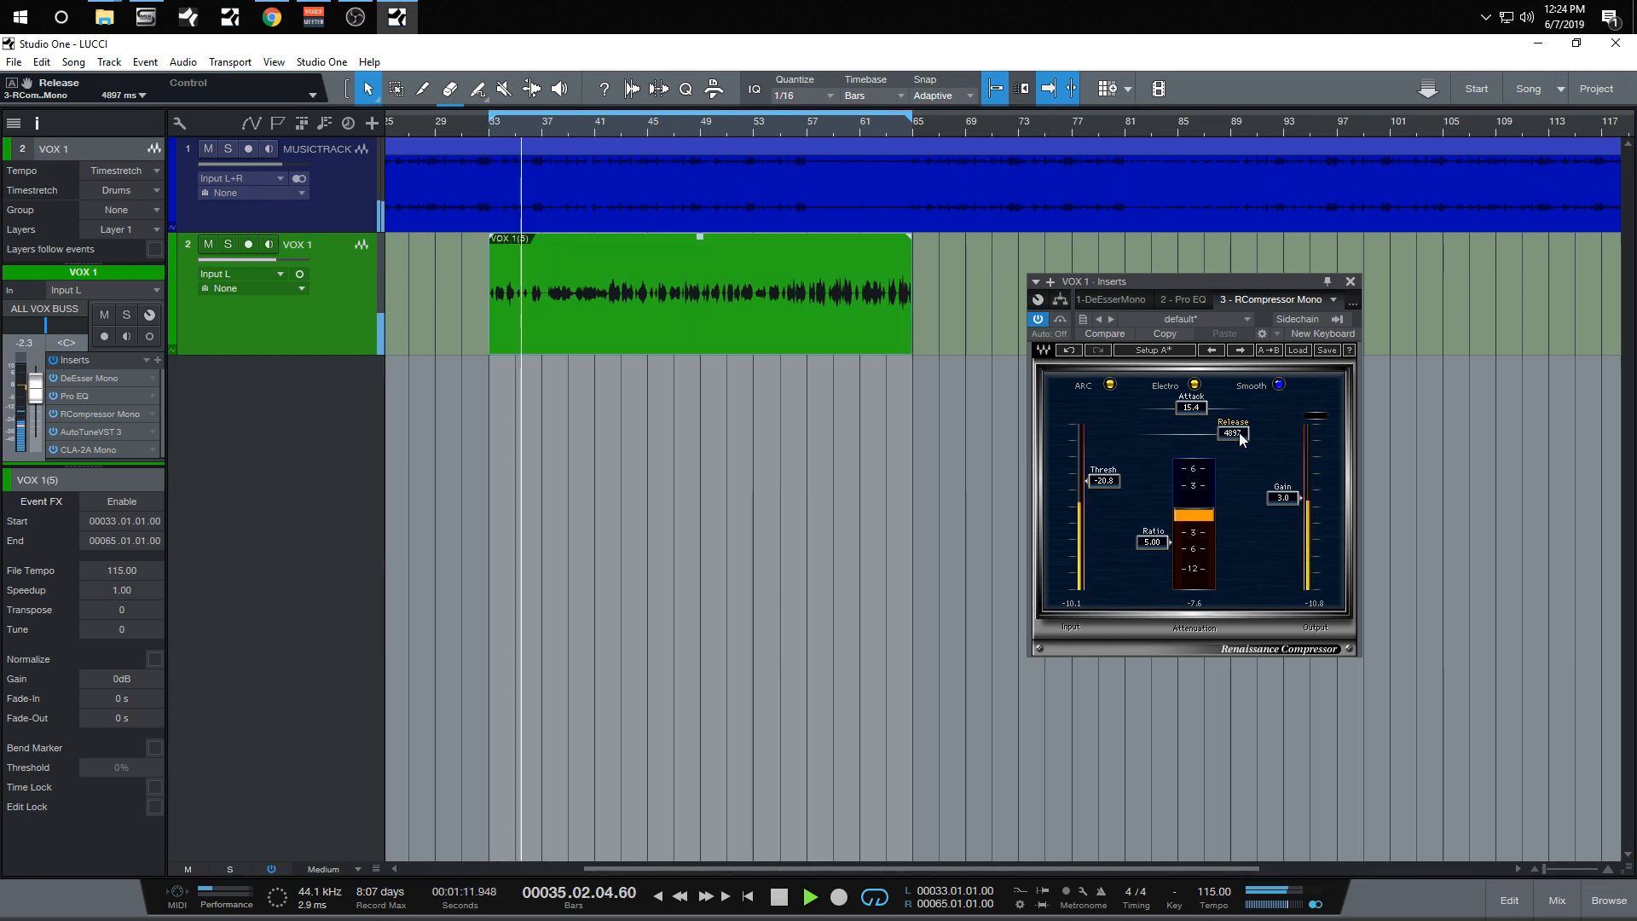
pyautogui.scroll(-10, 1240, 432)
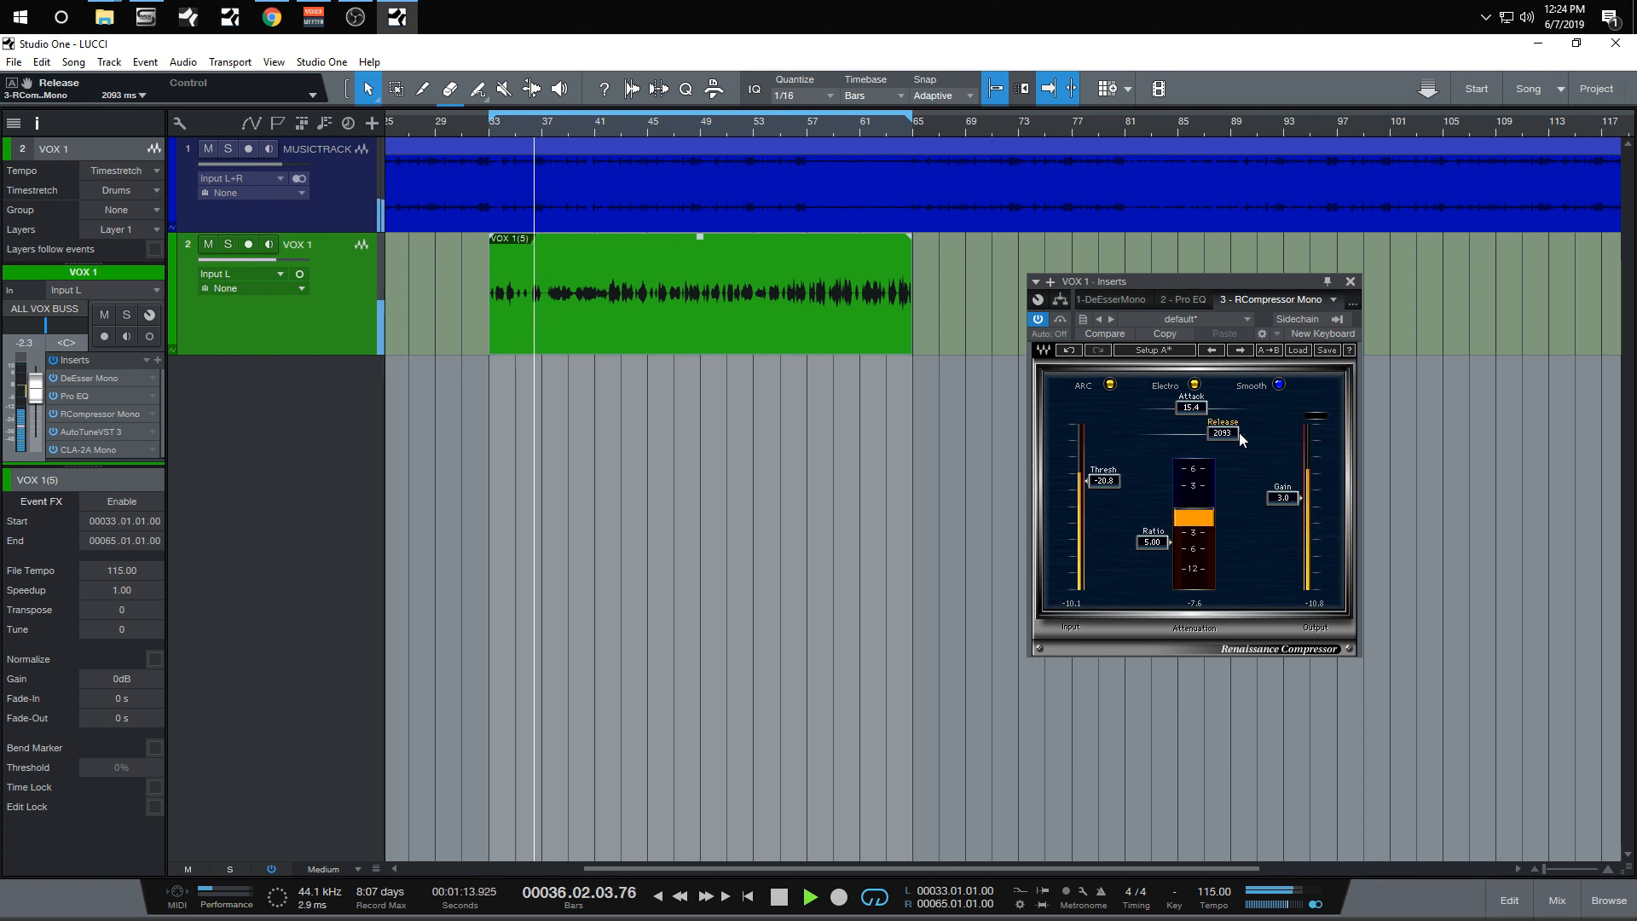
pyautogui.scroll(-6, 1240, 432)
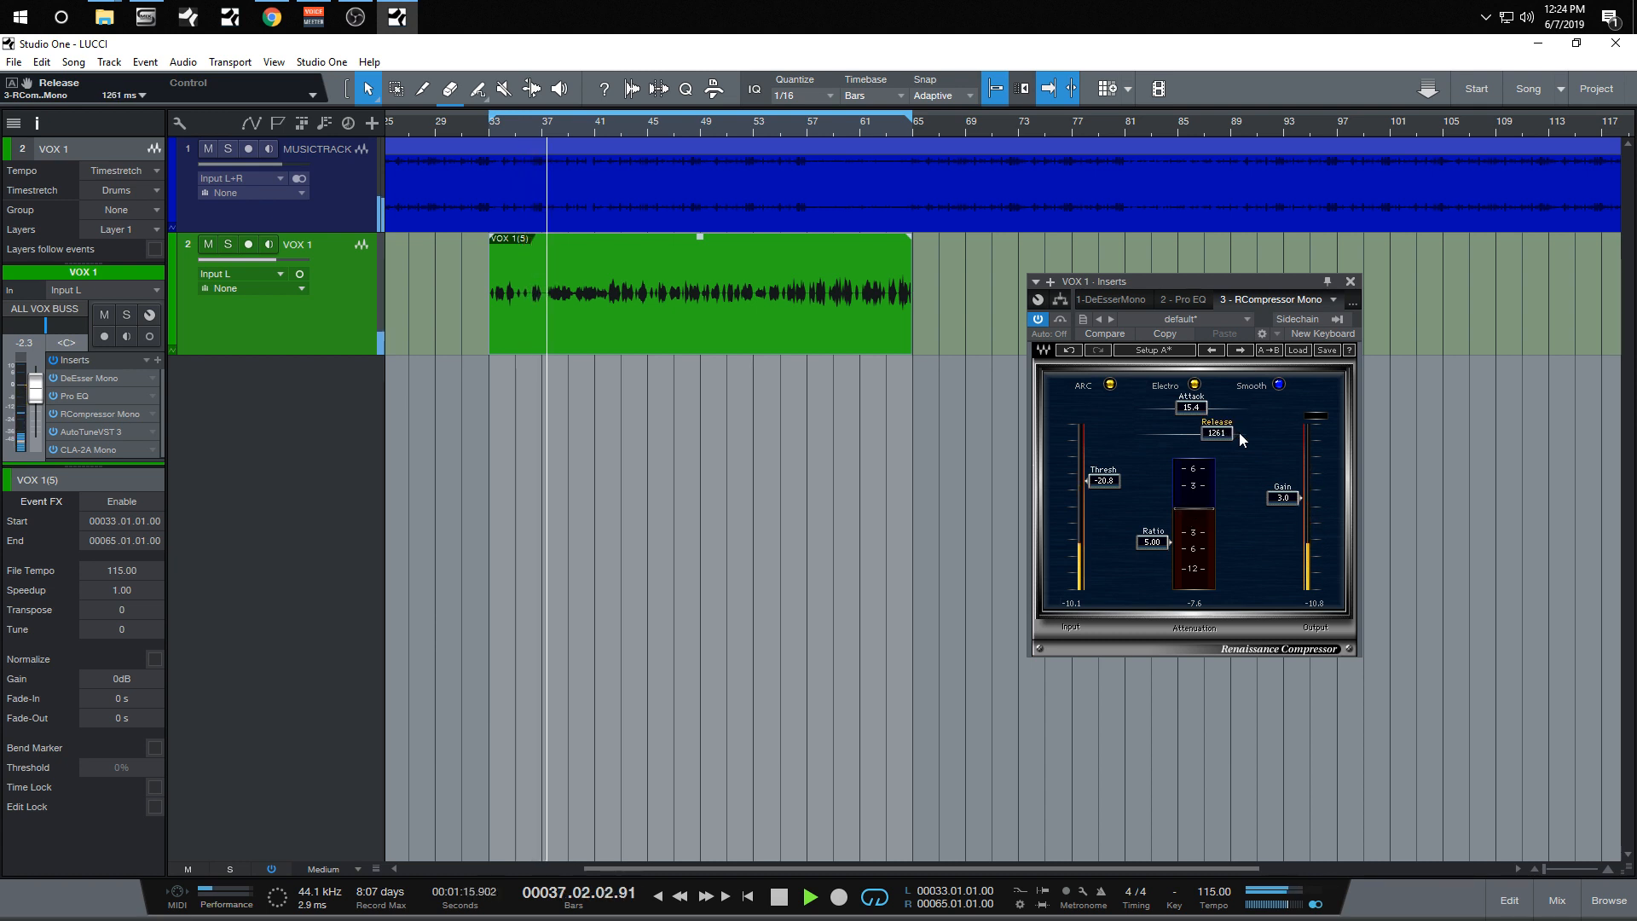
pyautogui.scroll(-4, 1240, 433)
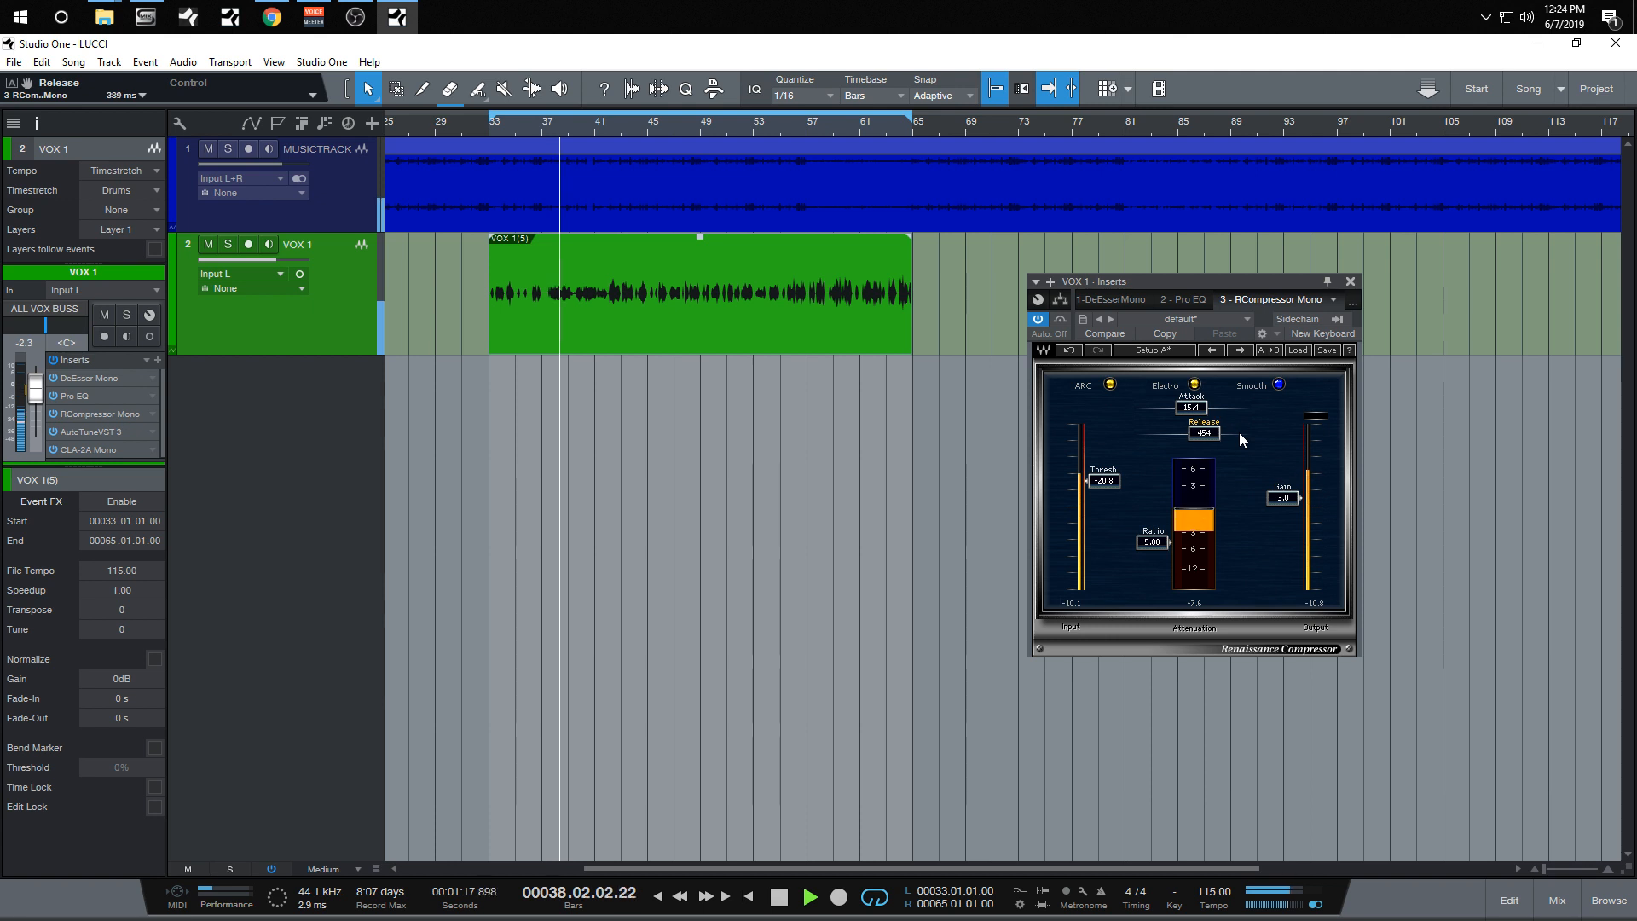
pyautogui.scroll(-3, 1240, 432)
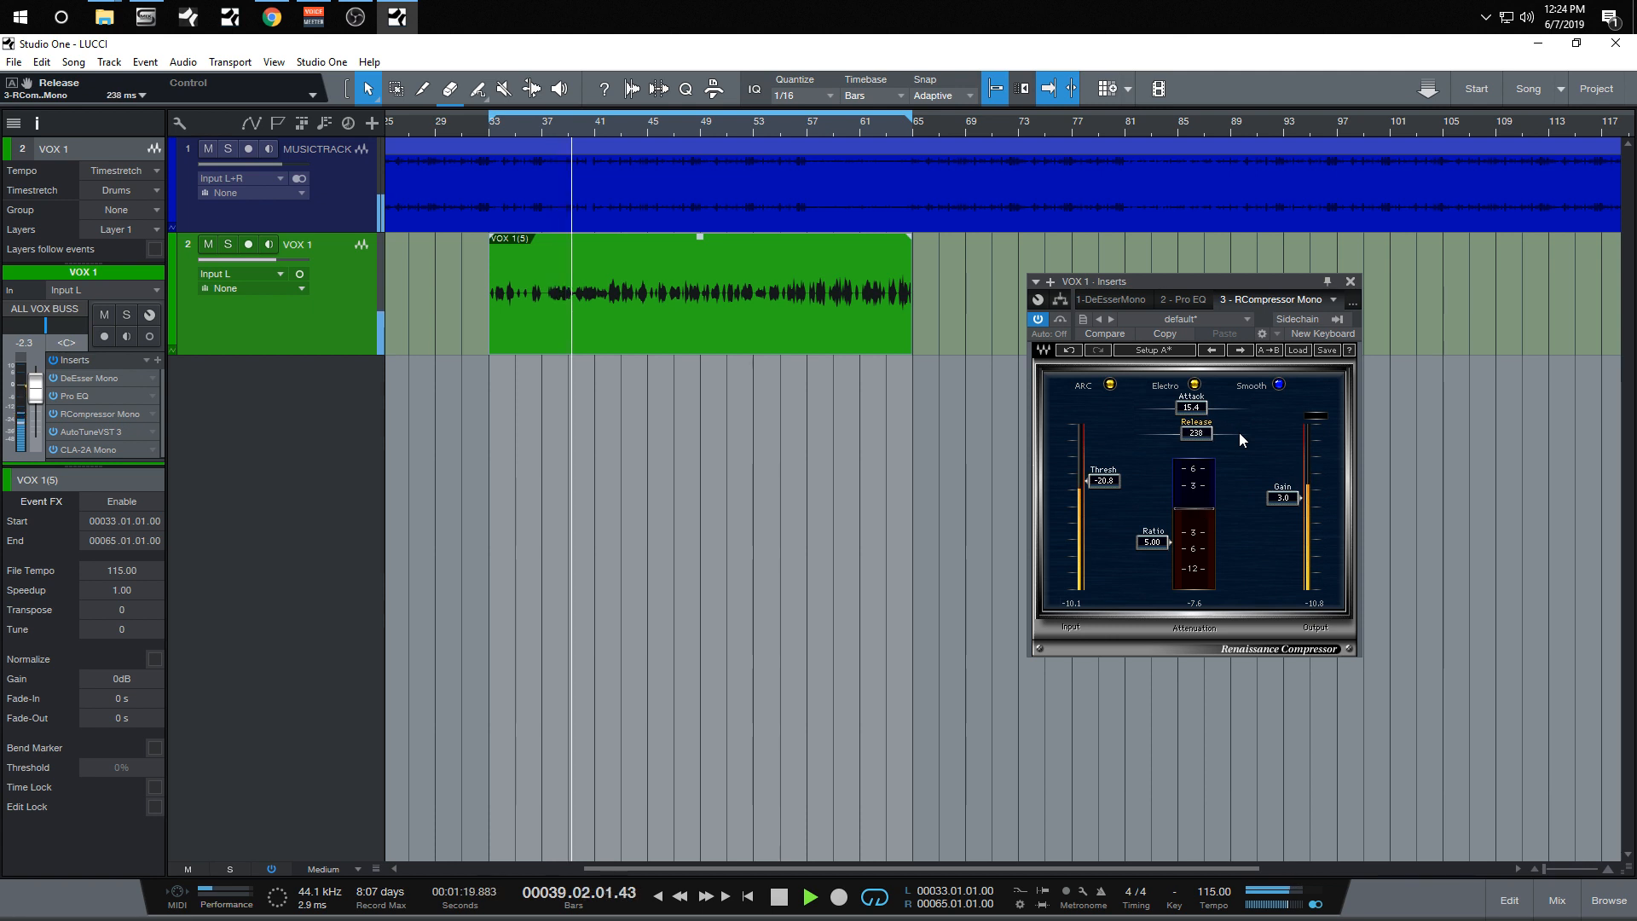
pyautogui.scroll(-4, 1240, 433)
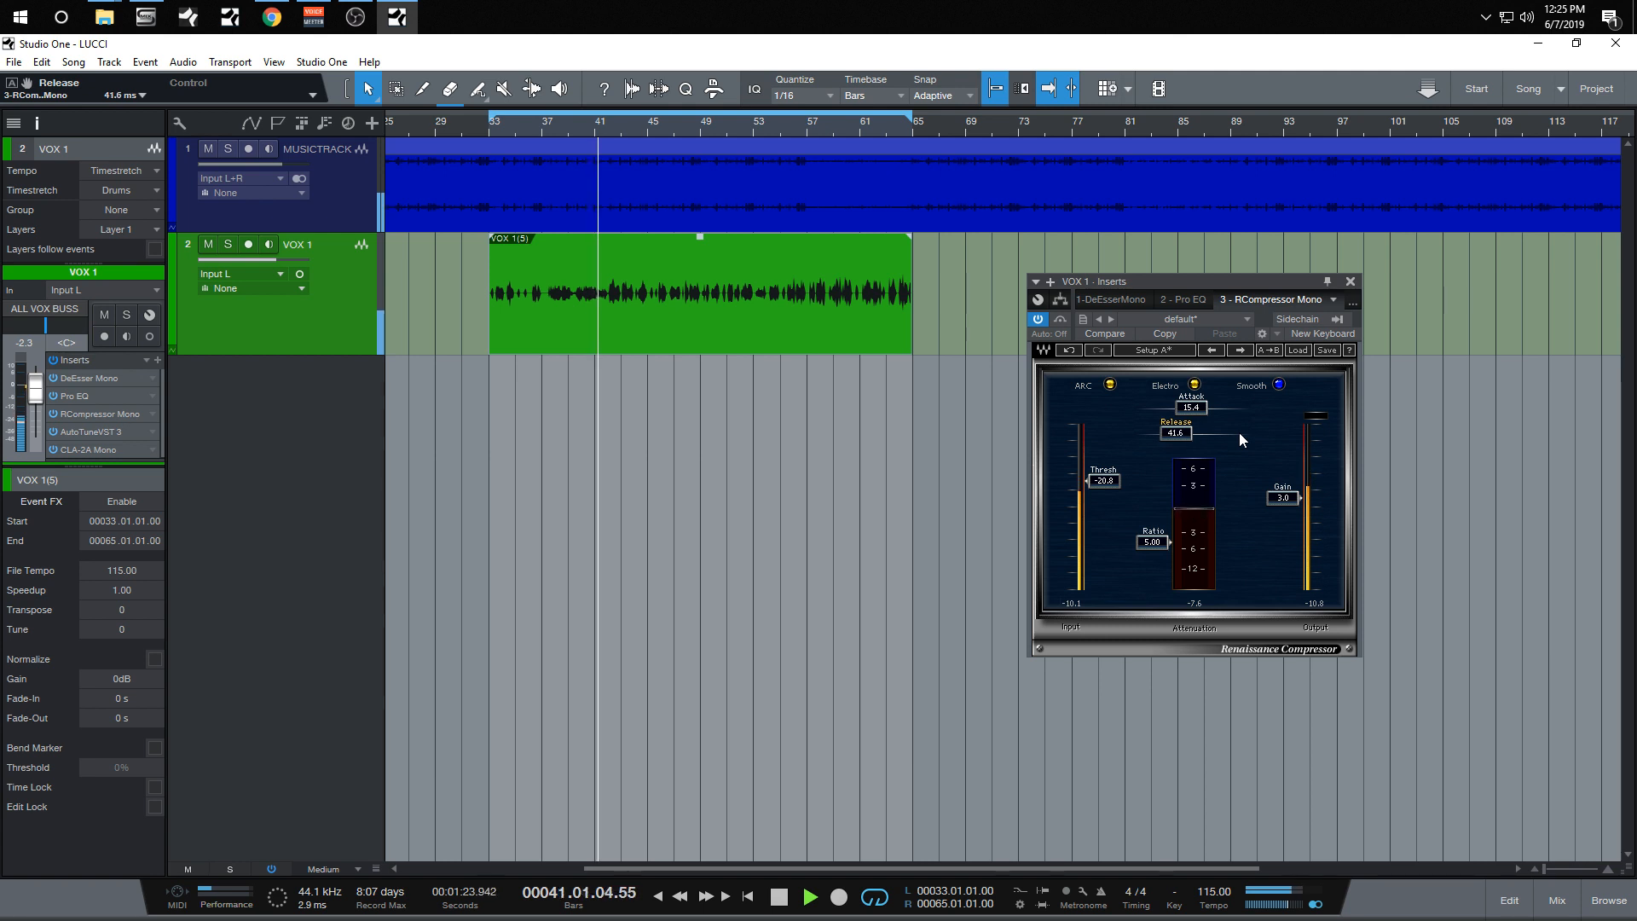
pyautogui.scroll(-2, 1240, 432)
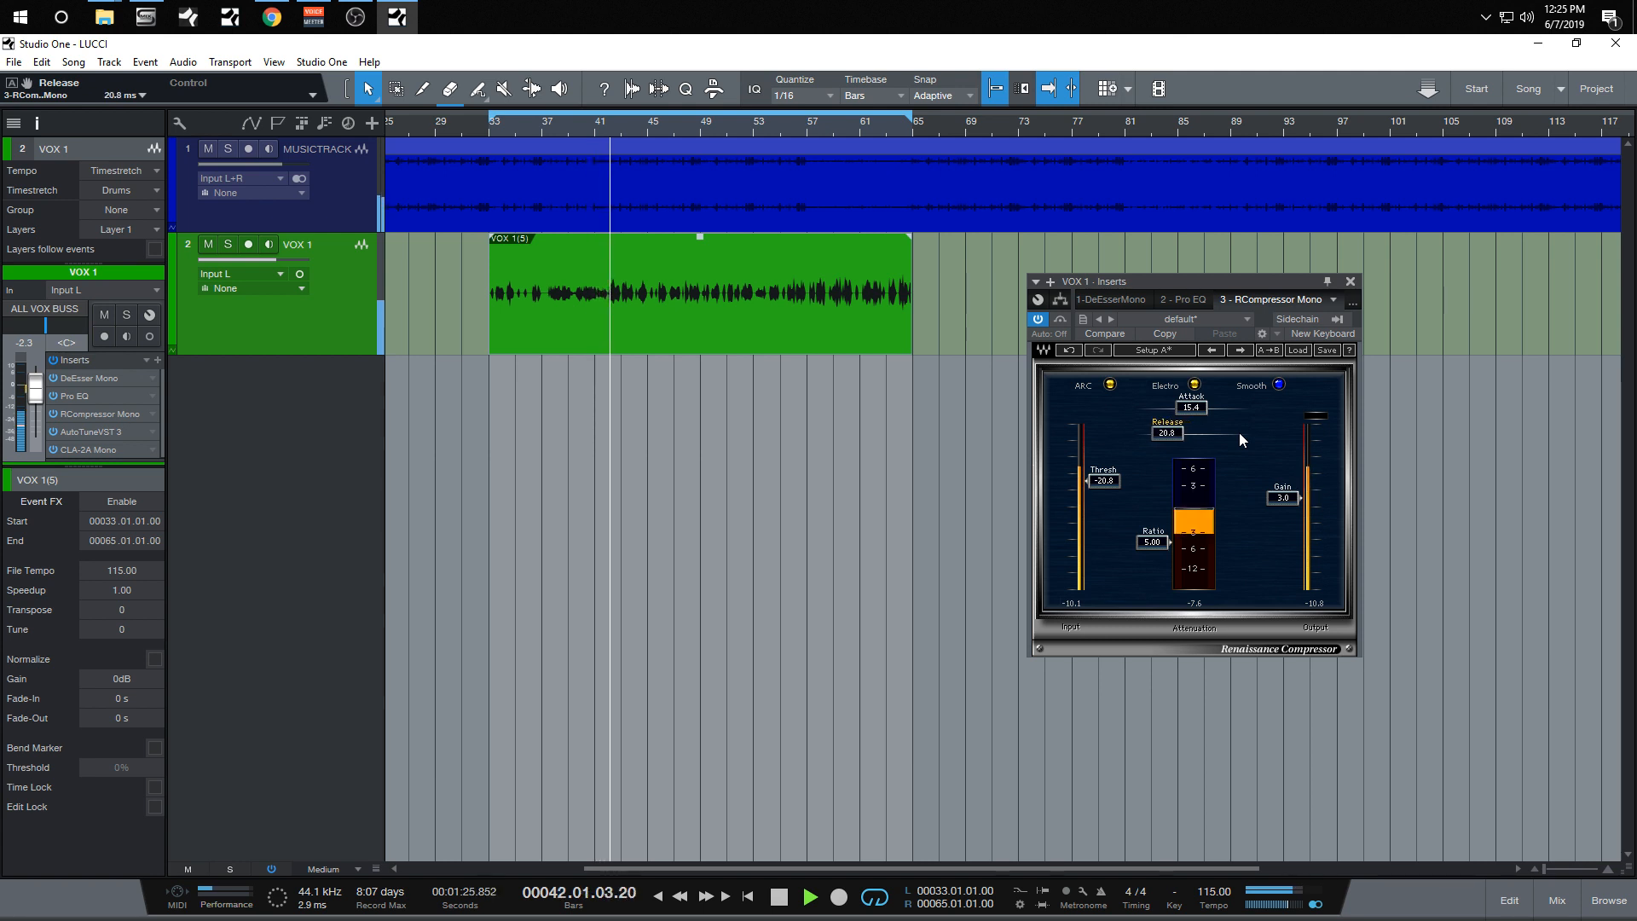
pyautogui.scroll(-2, 1240, 432)
pyautogui.scroll(-2, 1240, 432)
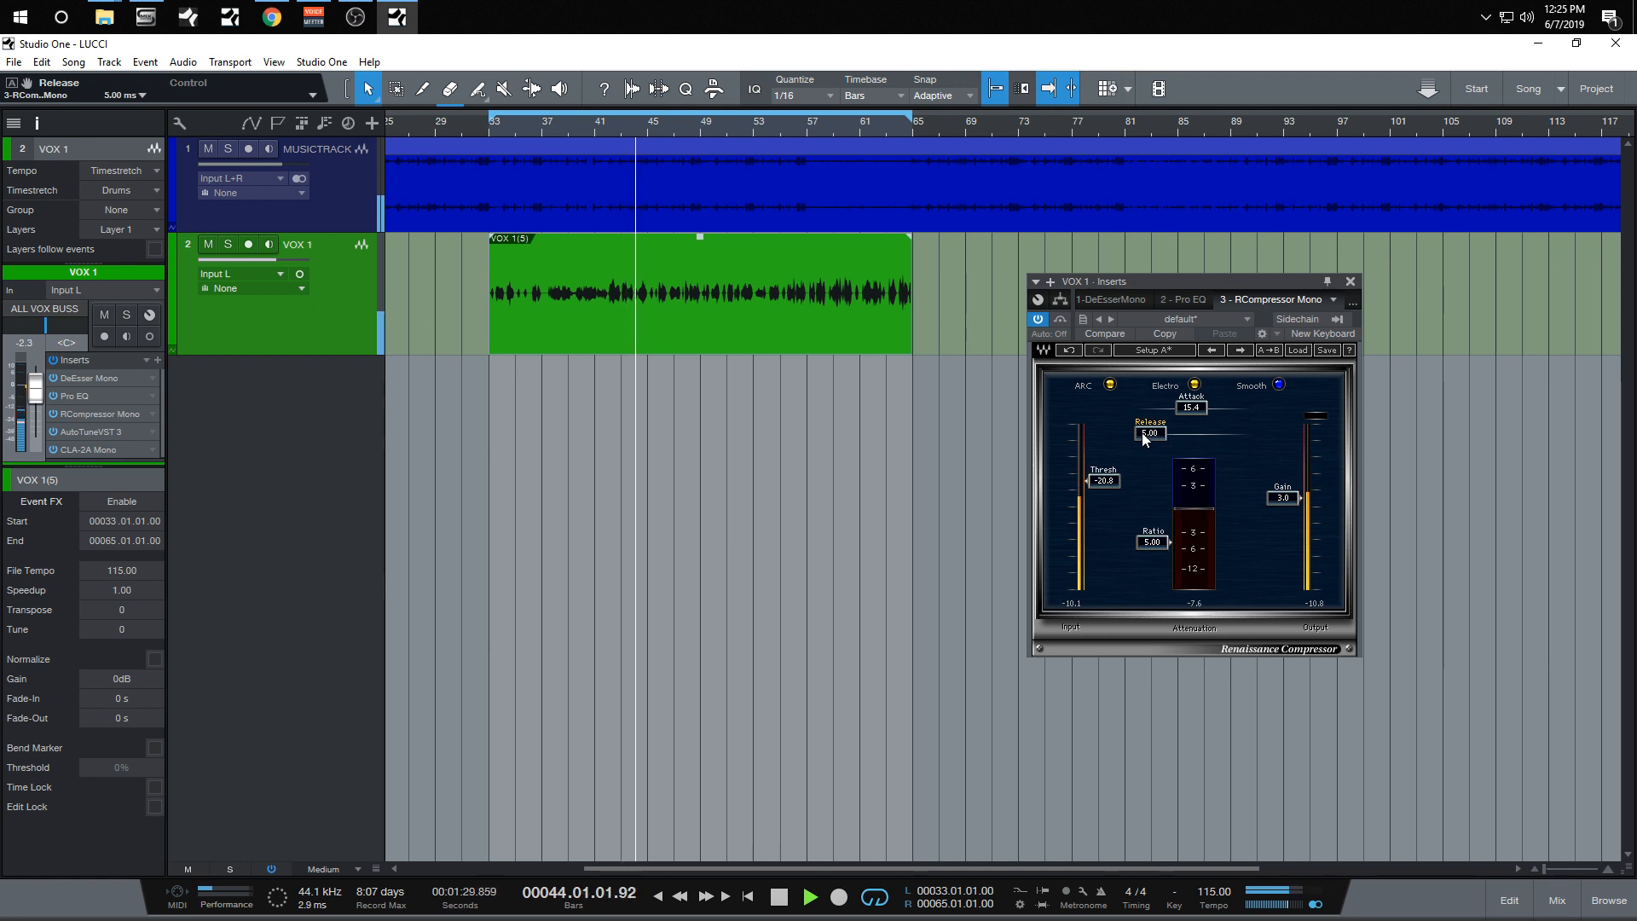
# Step: Compare a 5000 ms release with a 5 ms release on the RCompressor during playback, and stop playback
pyautogui.moveTo(1149, 433); pyautogui.dragTo(1233, 433)
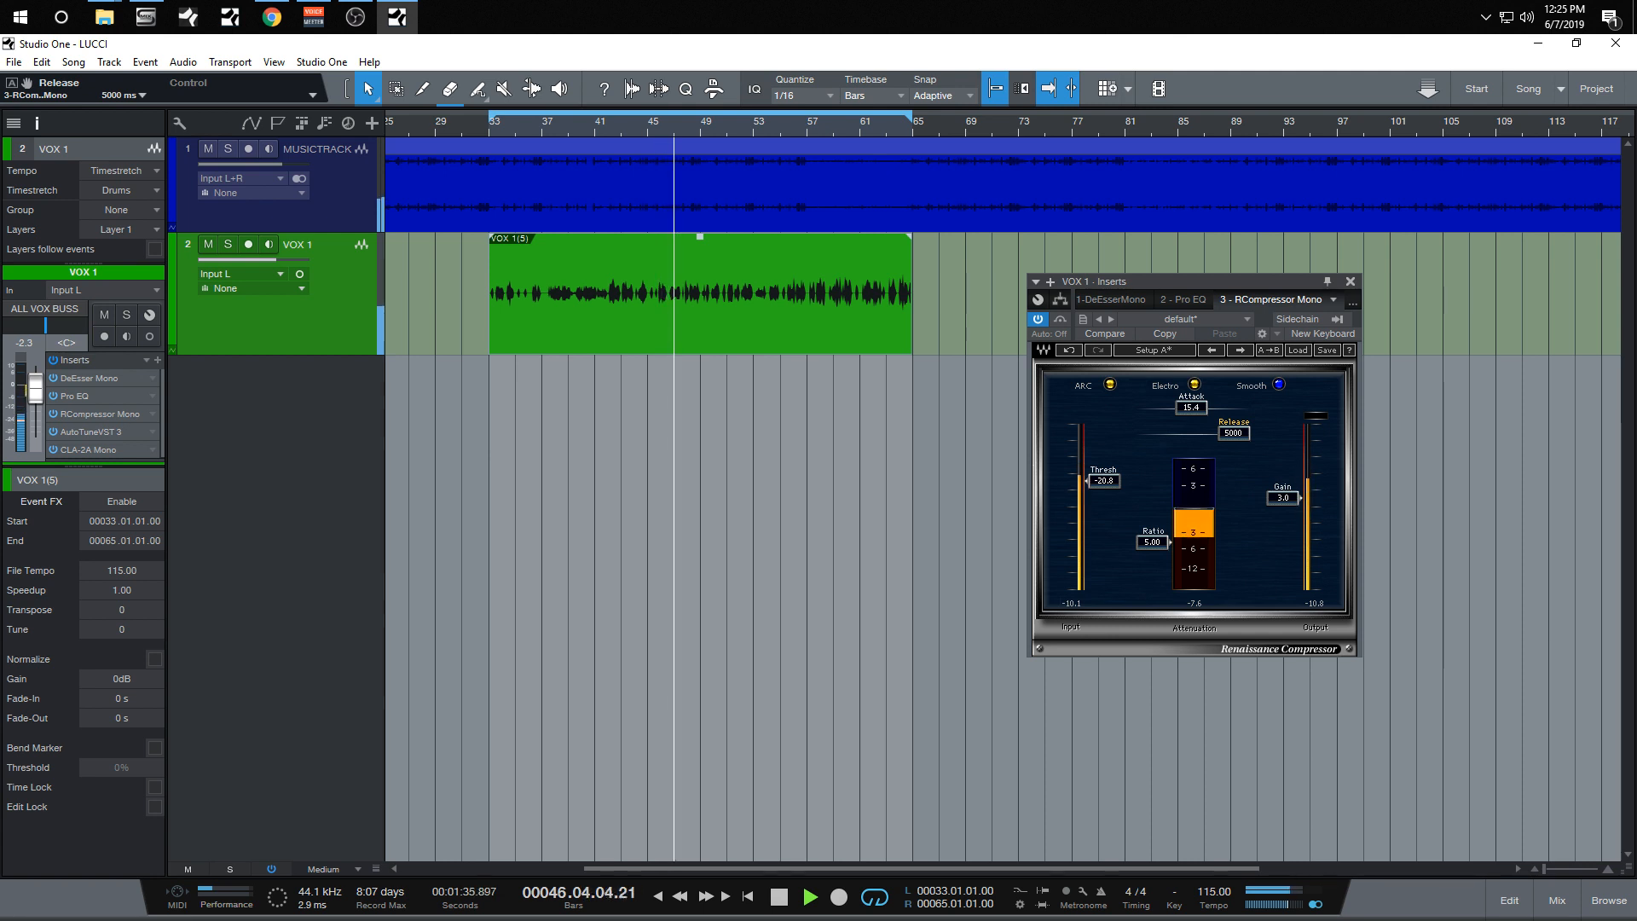
pyautogui.moveTo(1233, 433); pyautogui.dragTo(1150, 433)
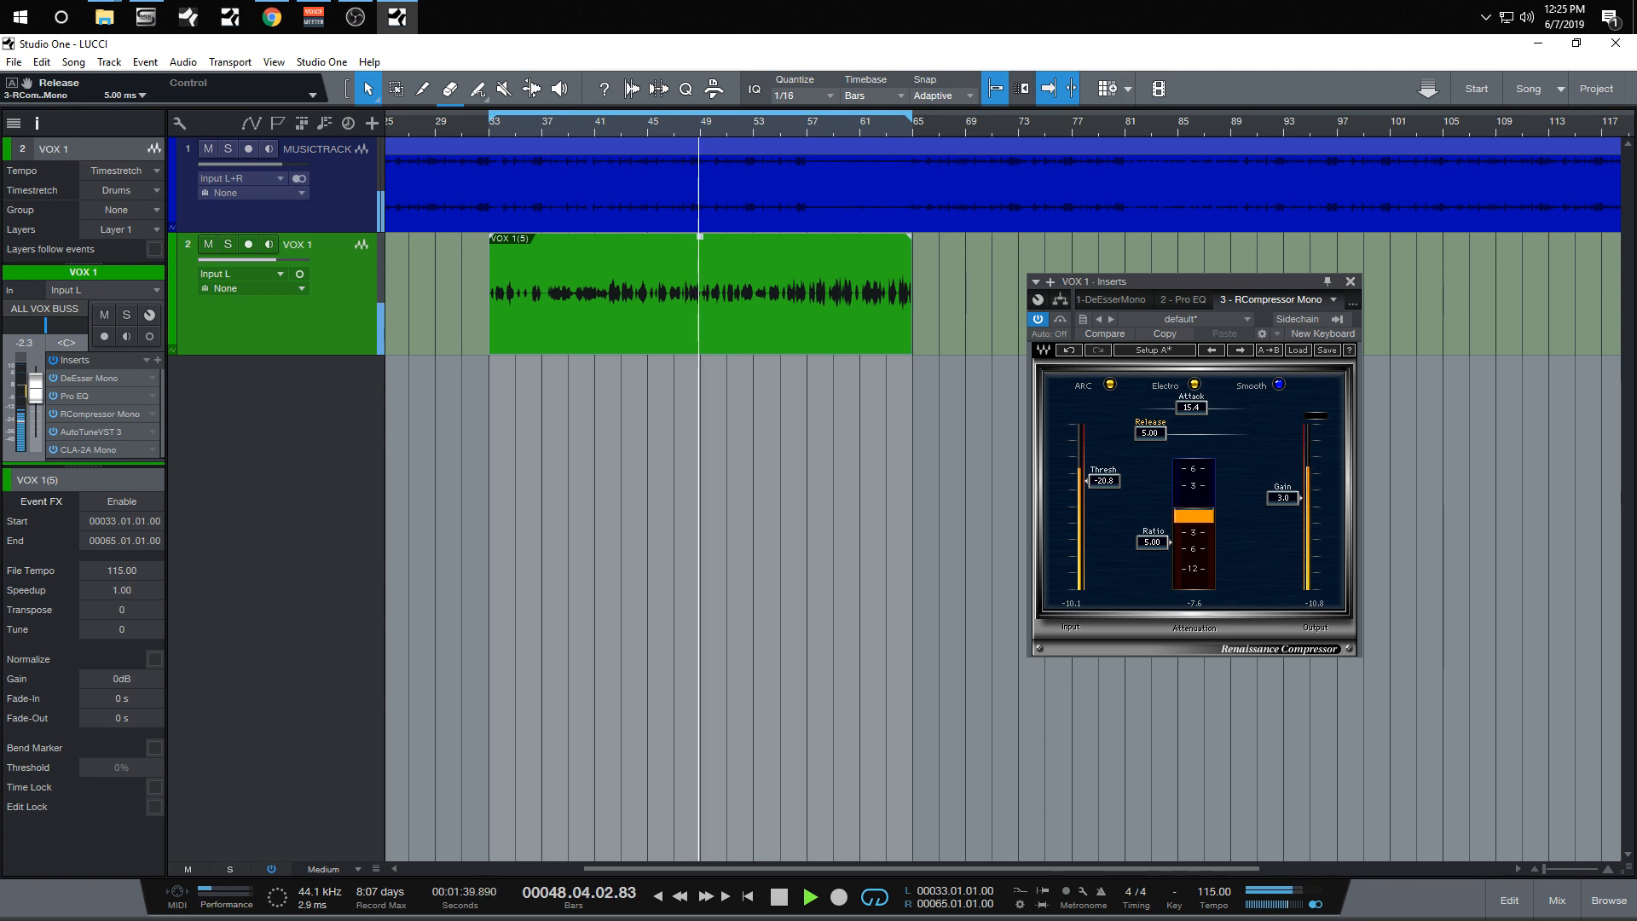
pyautogui.moveTo(1149, 433)
pyautogui.mouseDown()
pyautogui.moveTo(1234, 433)
pyautogui.moveTo(1149, 434)
pyautogui.mouseUp()
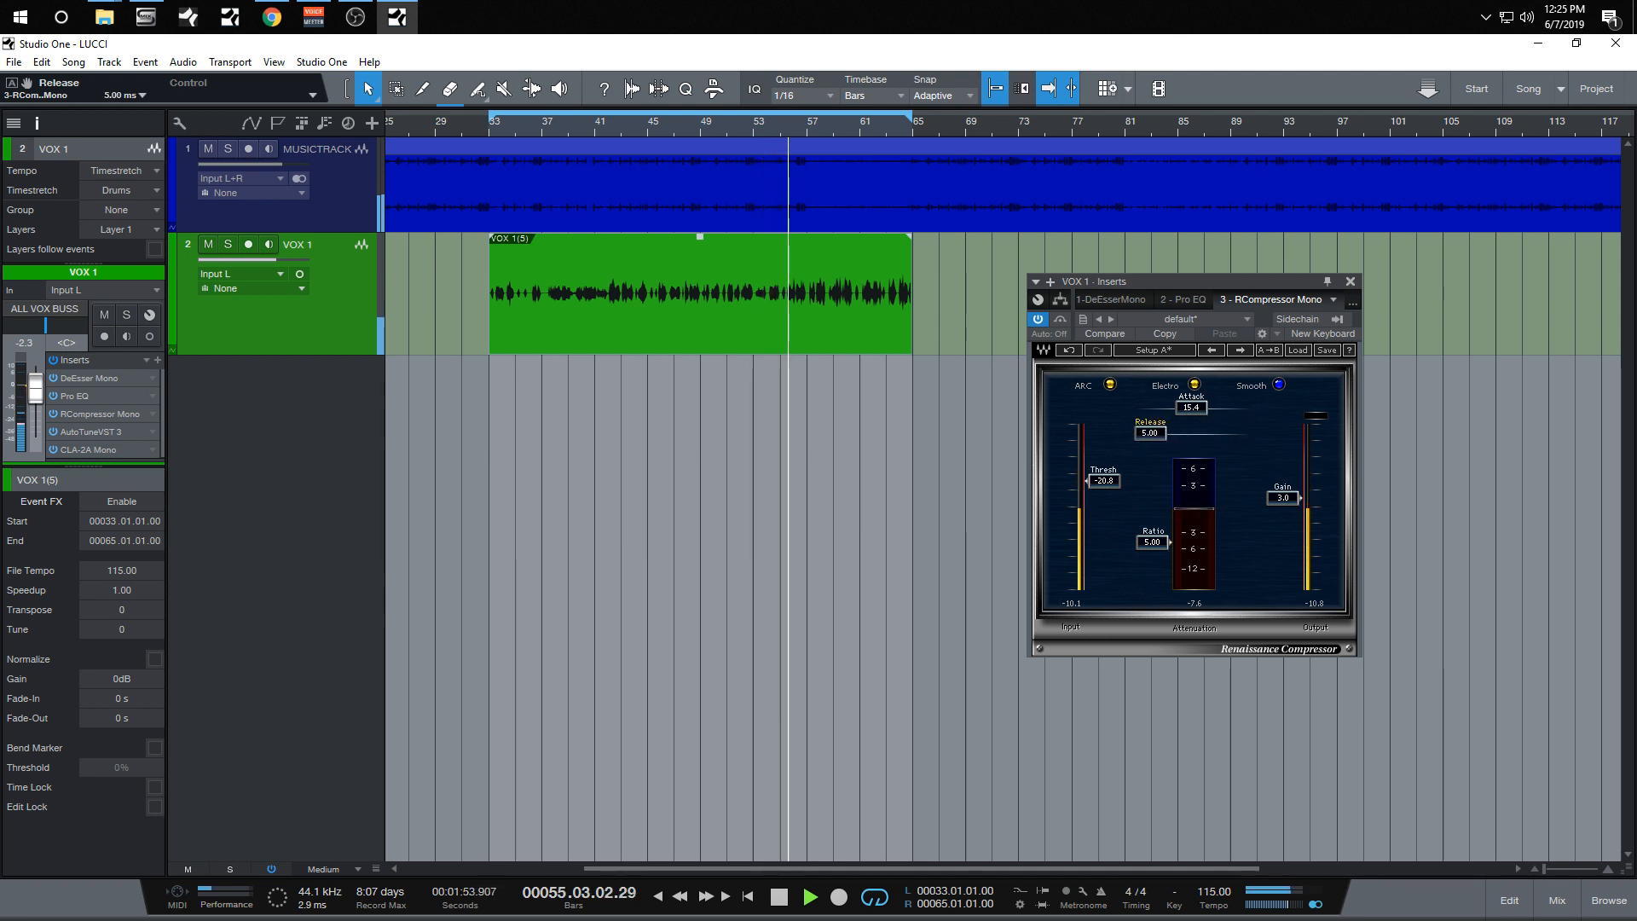
pyautogui.press('space')
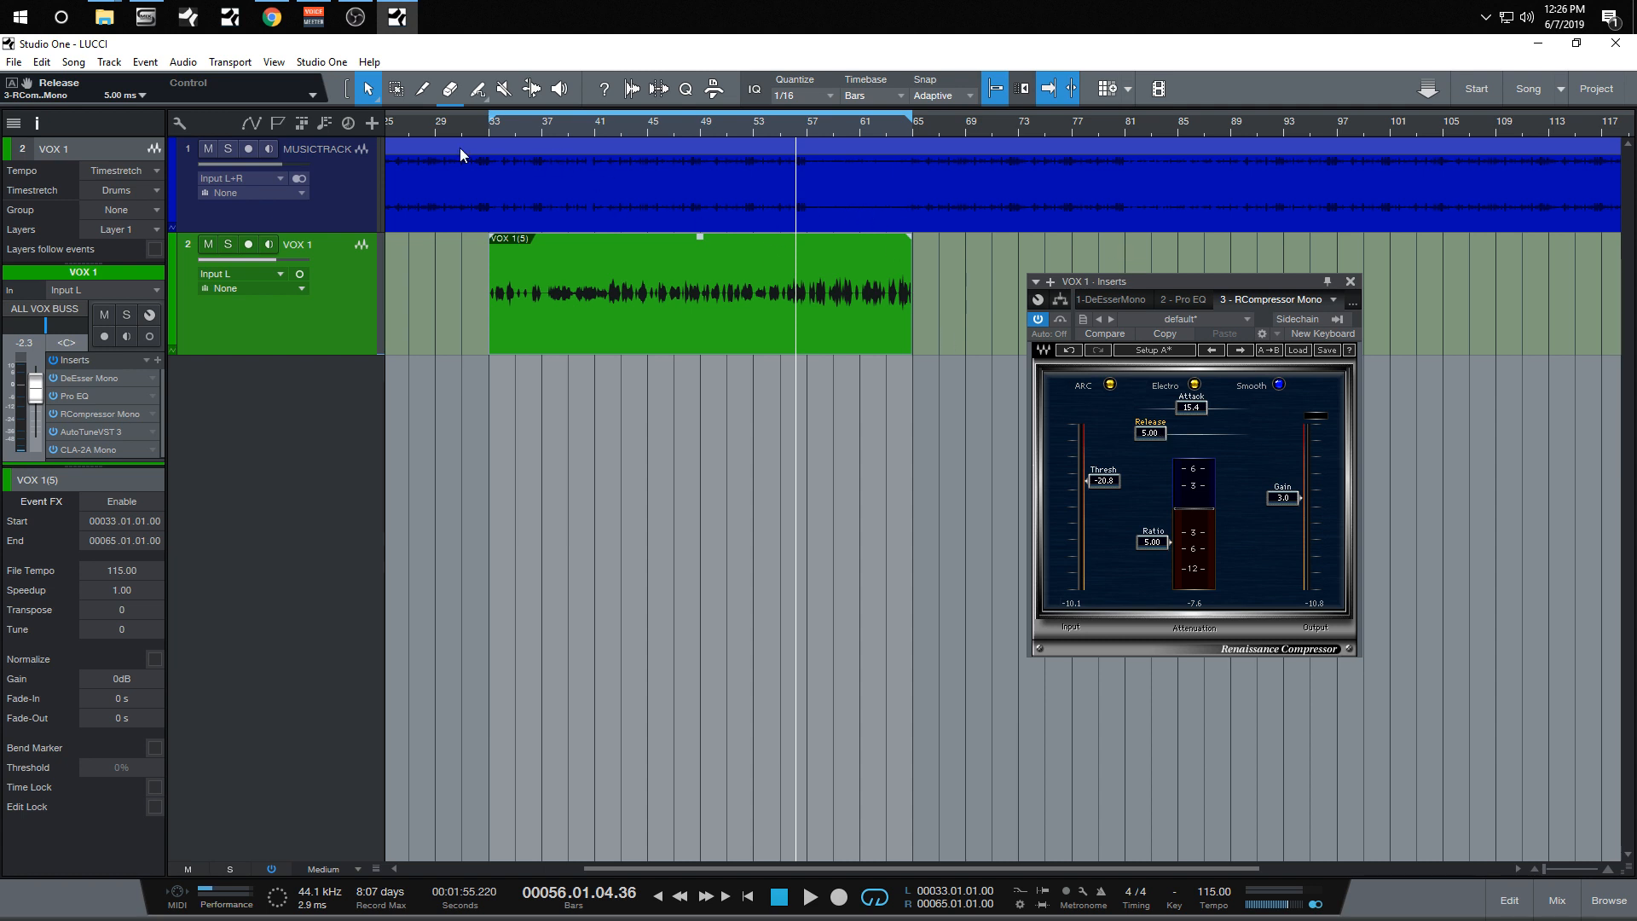
# Step: Return the playhead to bar 33 and reset the VOX 1 track volume to 0 dB in the mixer
pyautogui.click(488, 127)
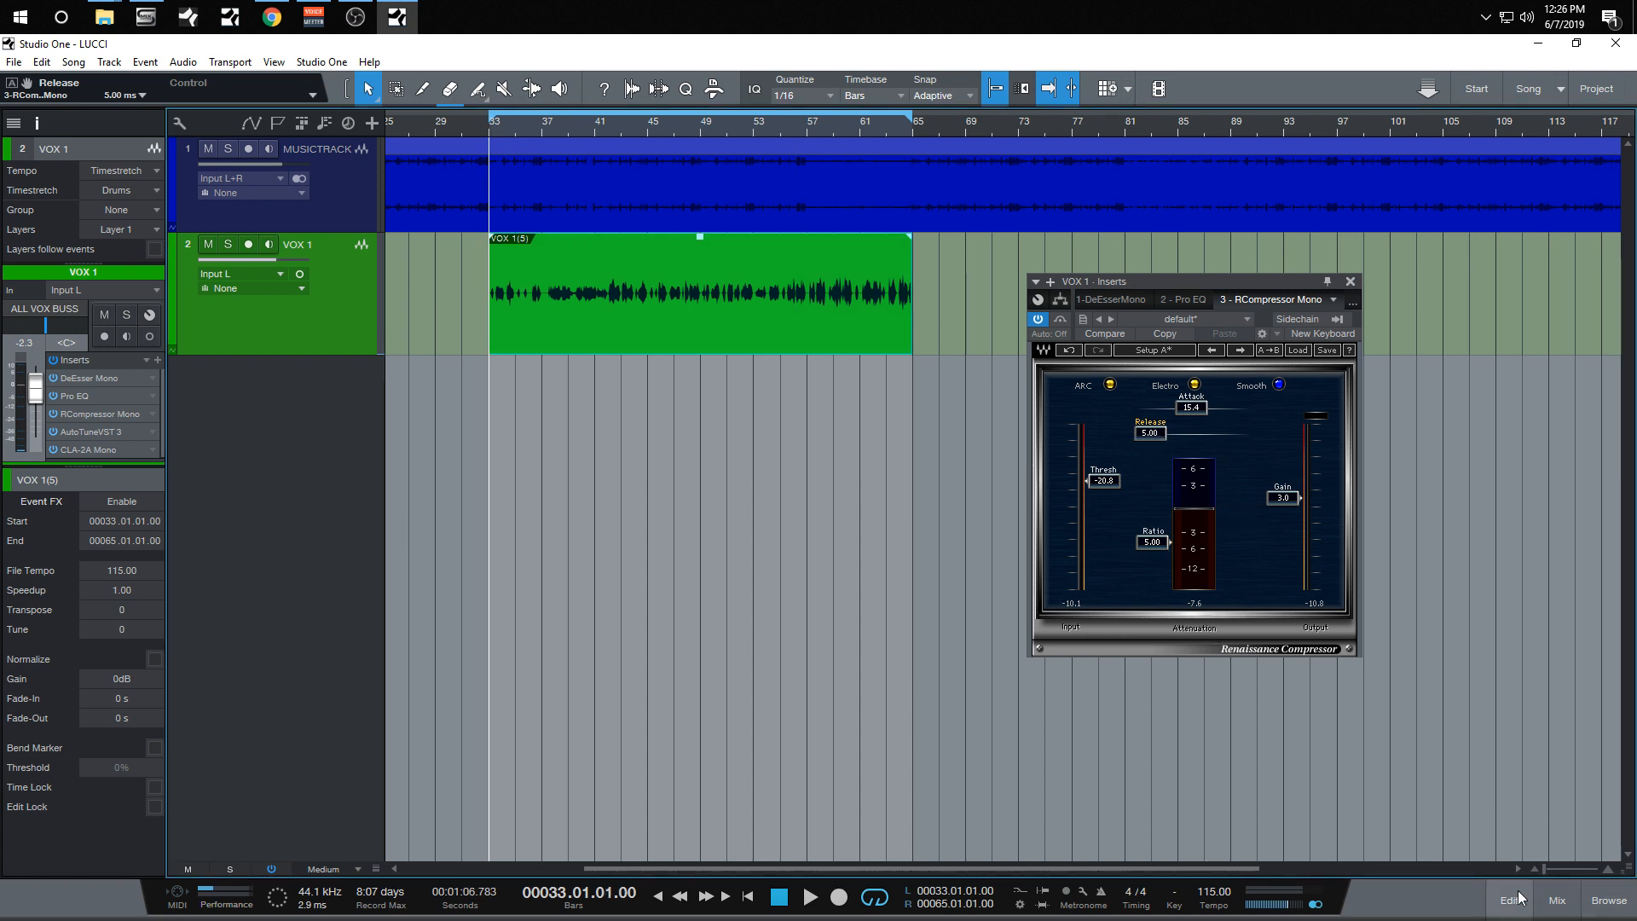
pyautogui.click(1561, 901)
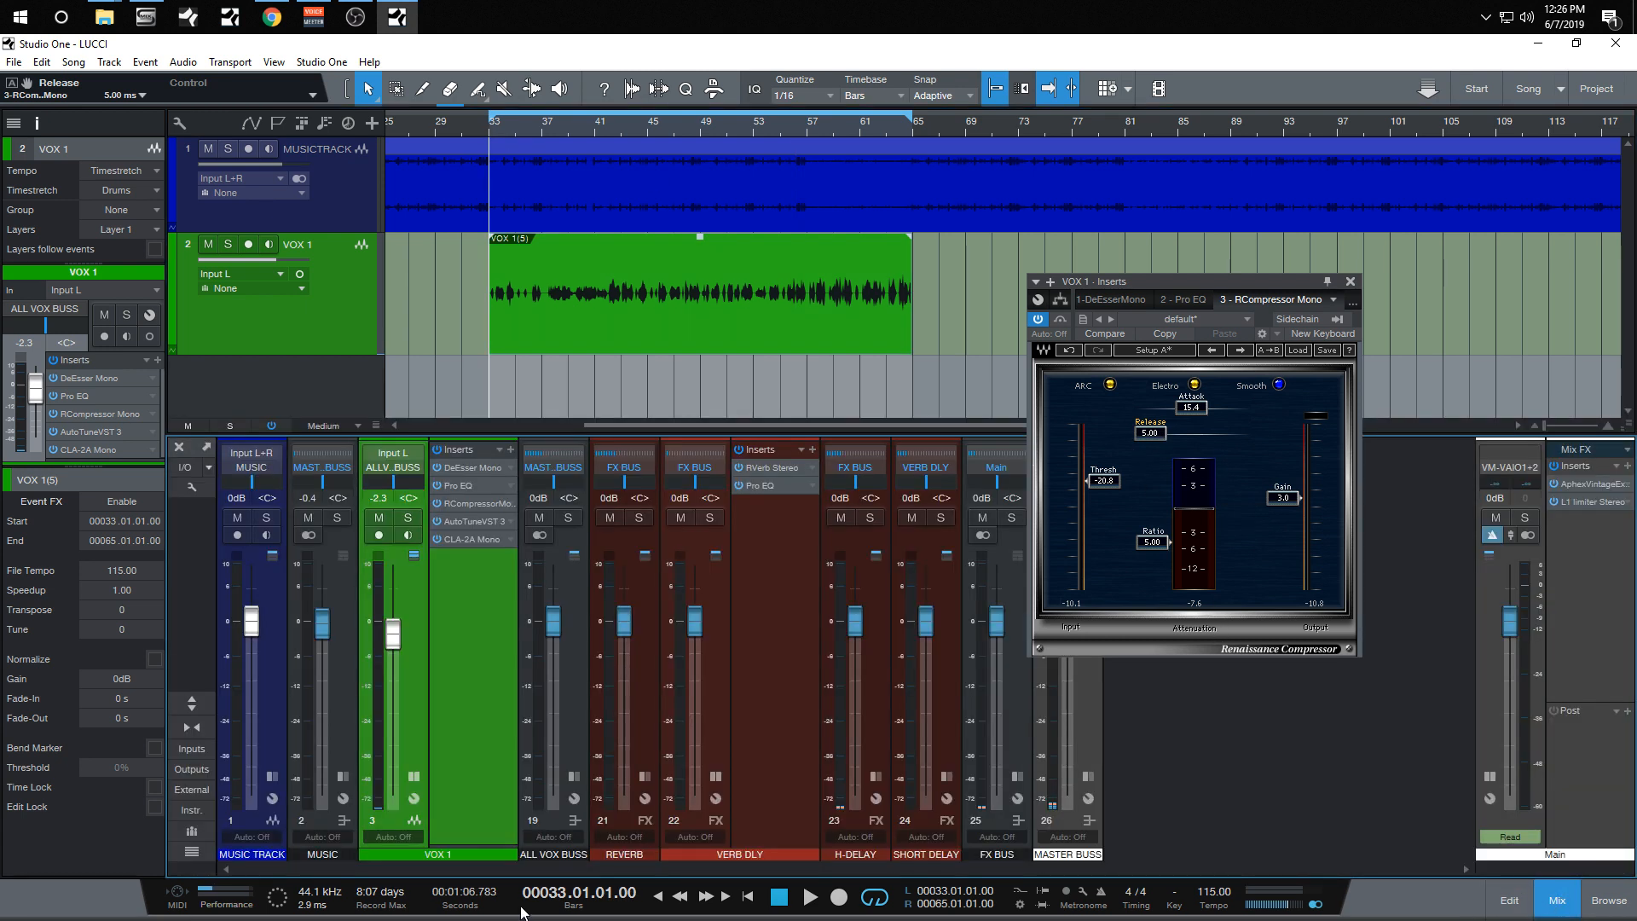
pyautogui.keyDown('ctrl'); pyautogui.click(393, 634); pyautogui.keyUp('ctrl')
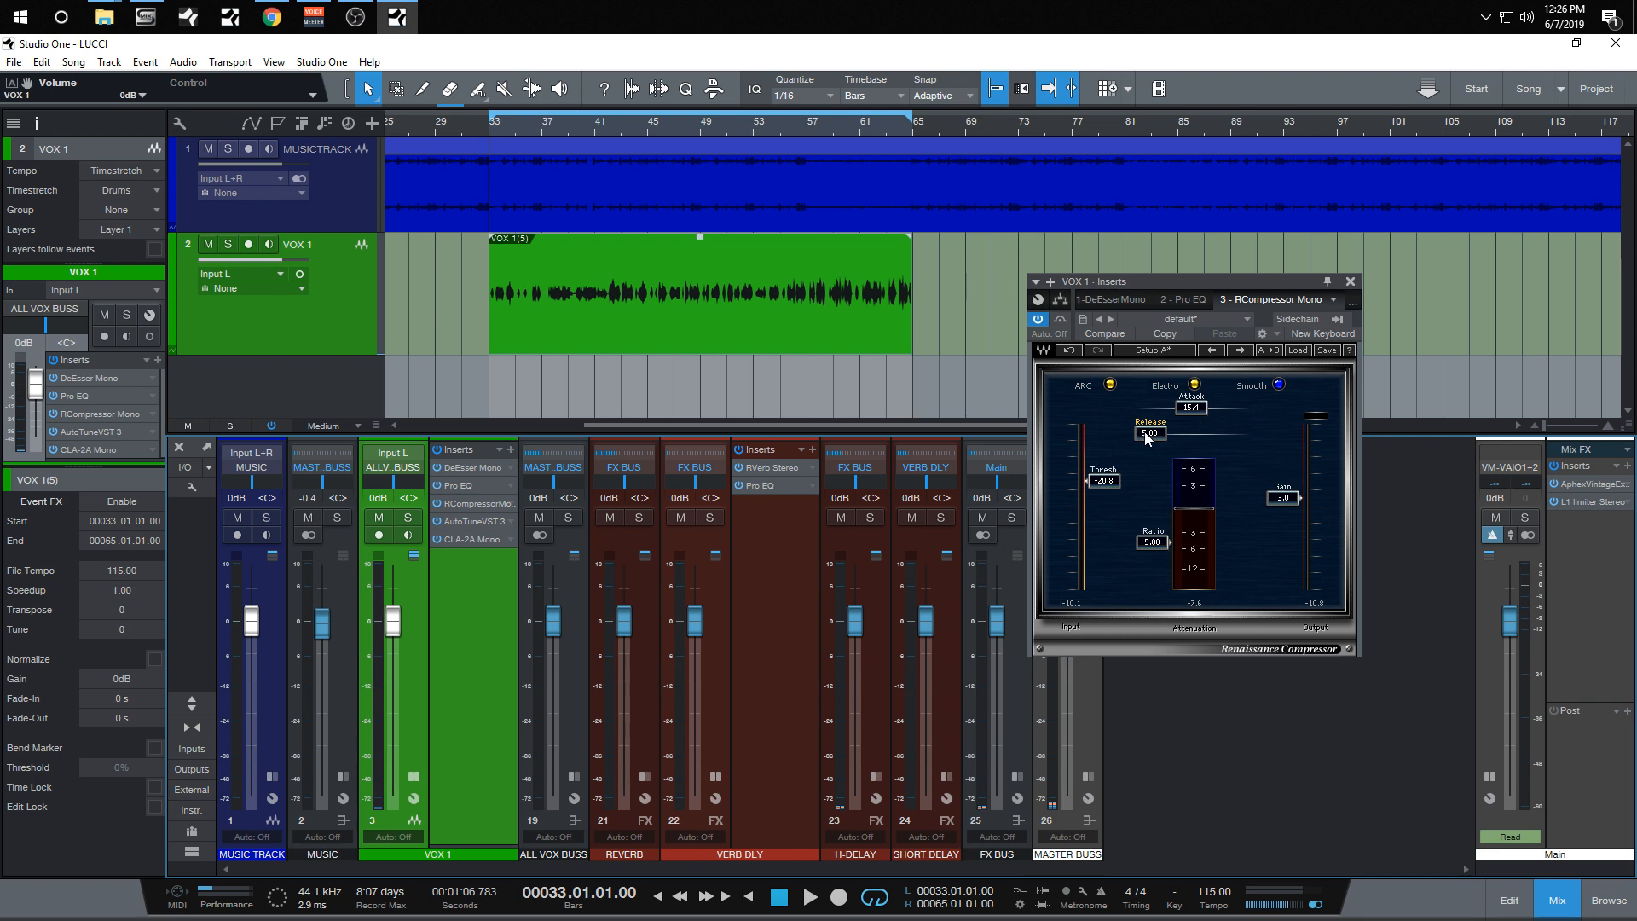
# Step: Set the RCompressor's release to 5000 ms and briefly play the song from bar 33
pyautogui.moveTo(1148, 432); pyautogui.dragTo(1234, 432)
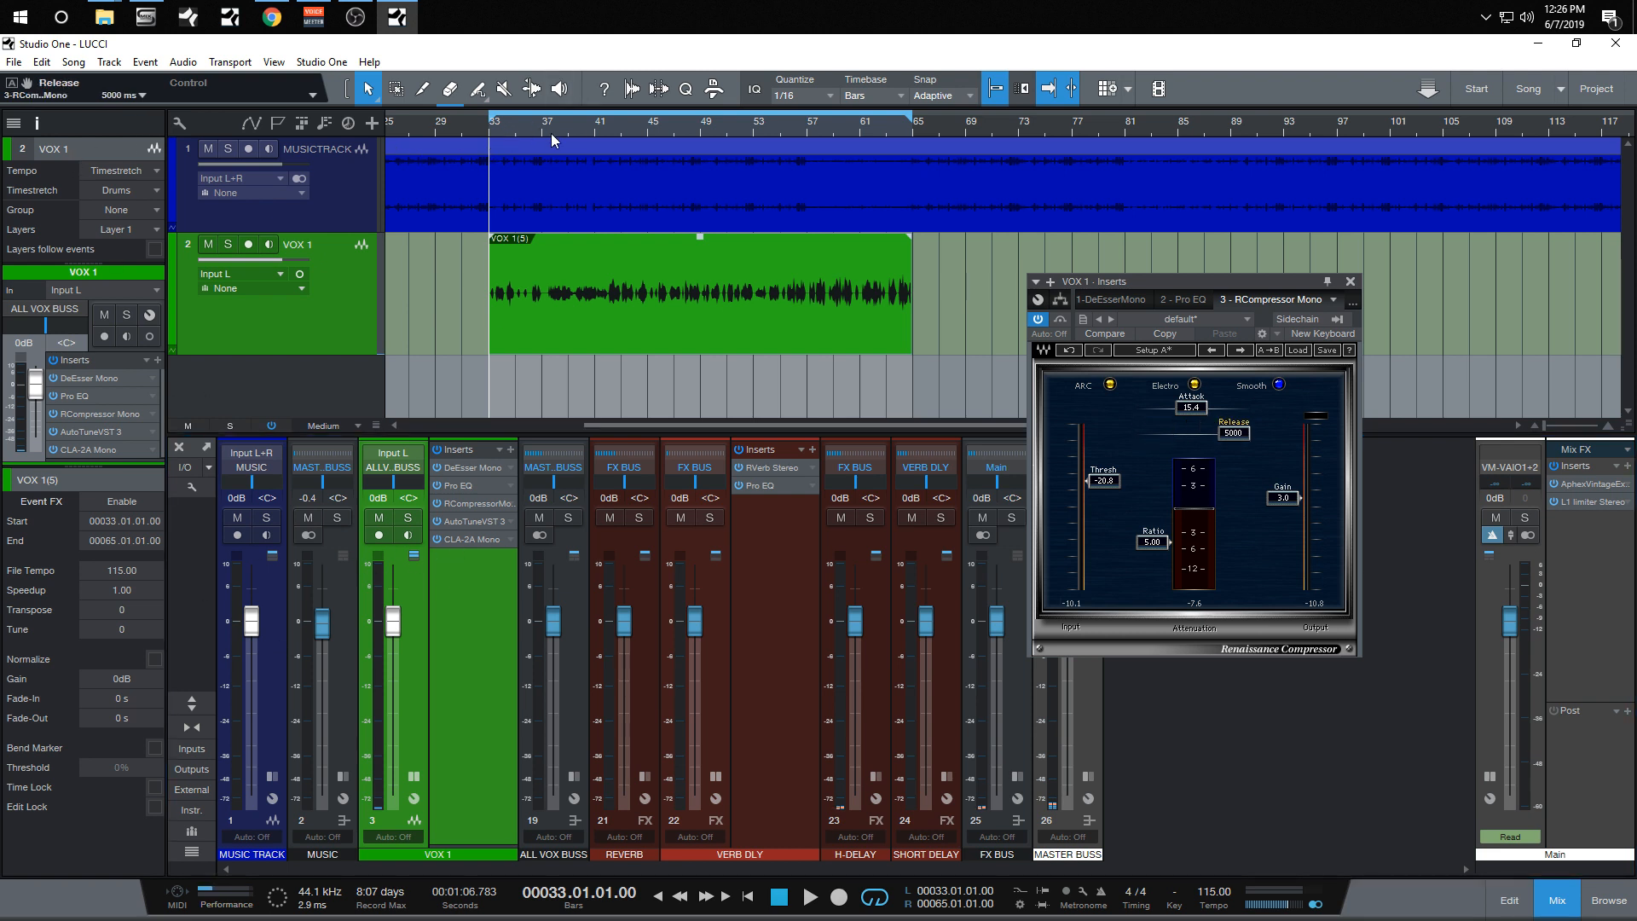
pyautogui.press('space')
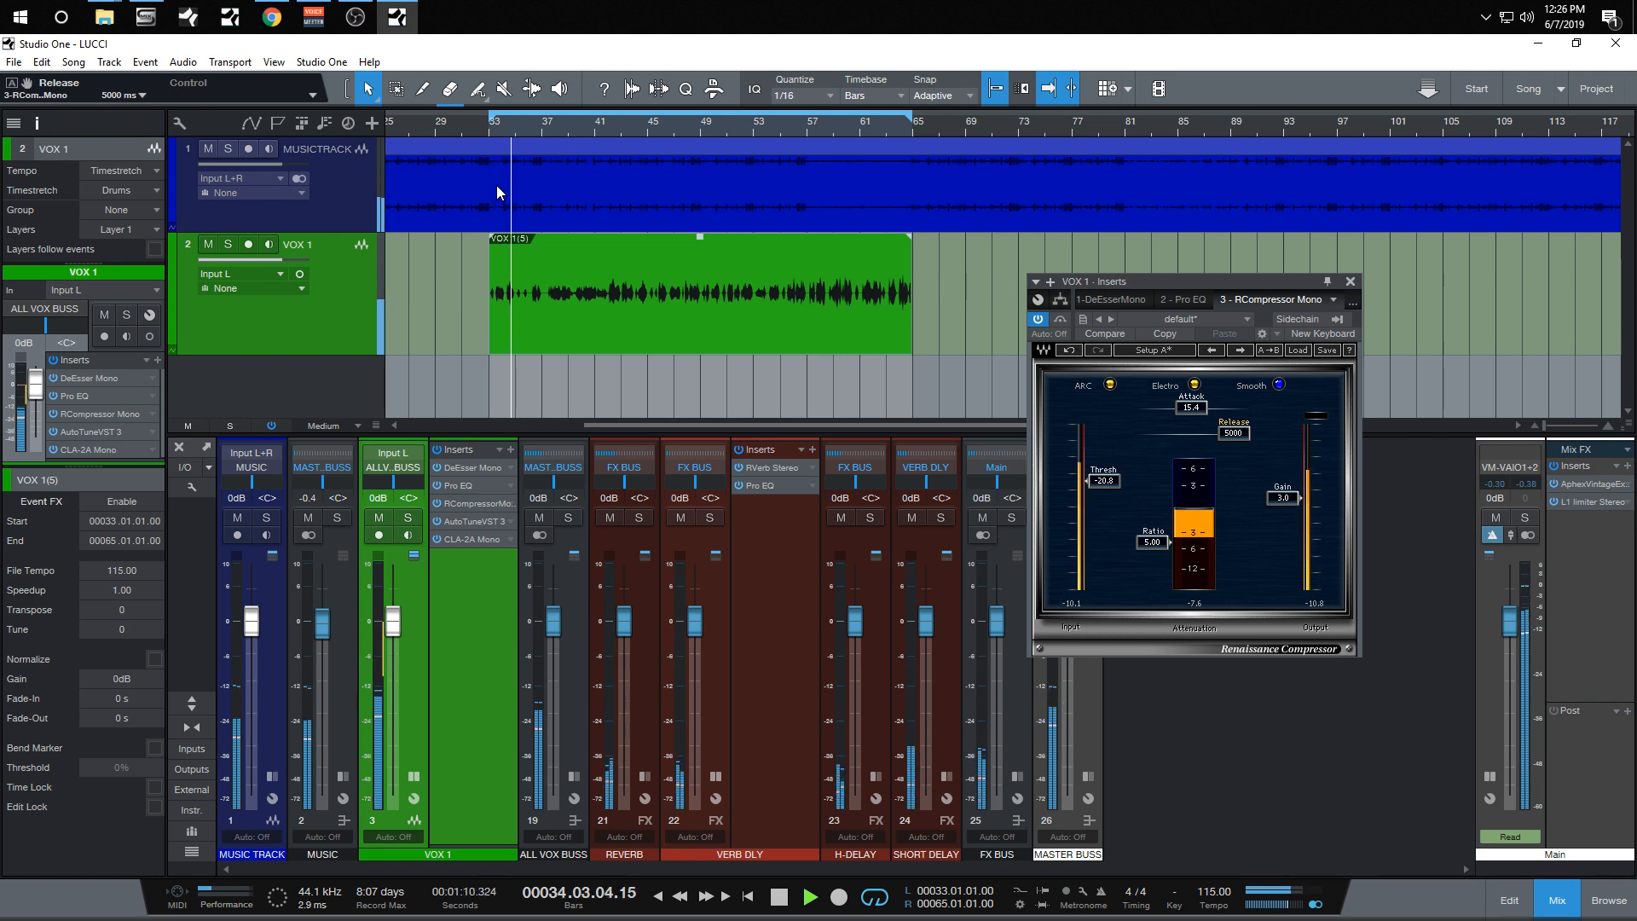
pyautogui.press('space')
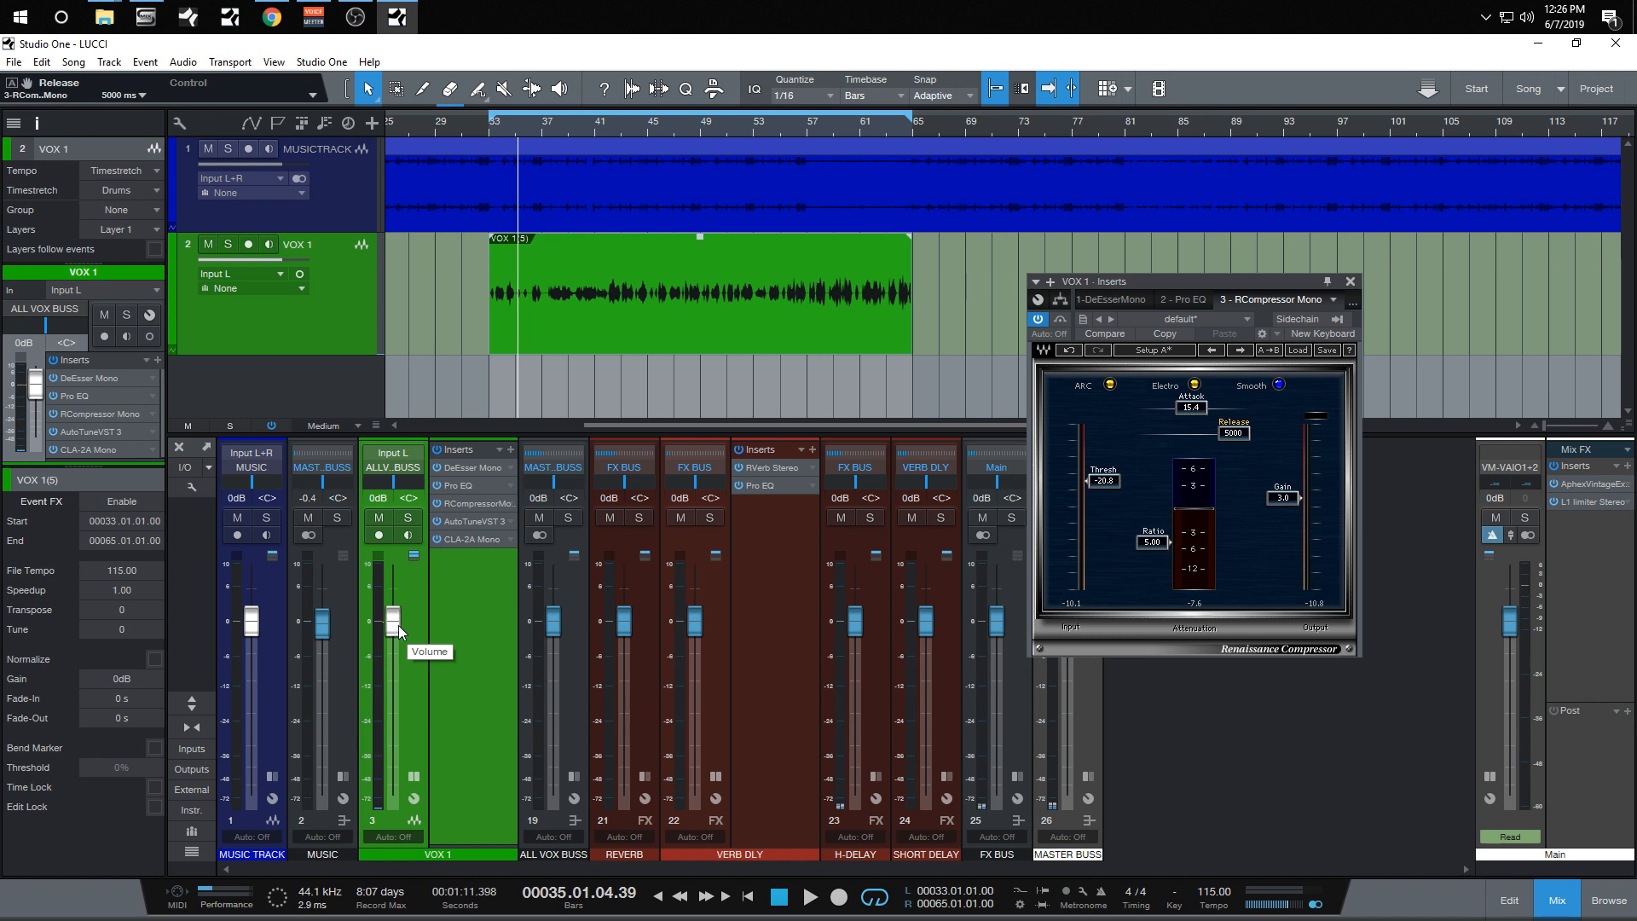
# Step: Try the VOX 1 volume at +2.0 dB, reset it to 0 dB, and return to bar 33 with the mixer hidden
pyautogui.moveTo(396, 629); pyautogui.dragTo(395, 616)
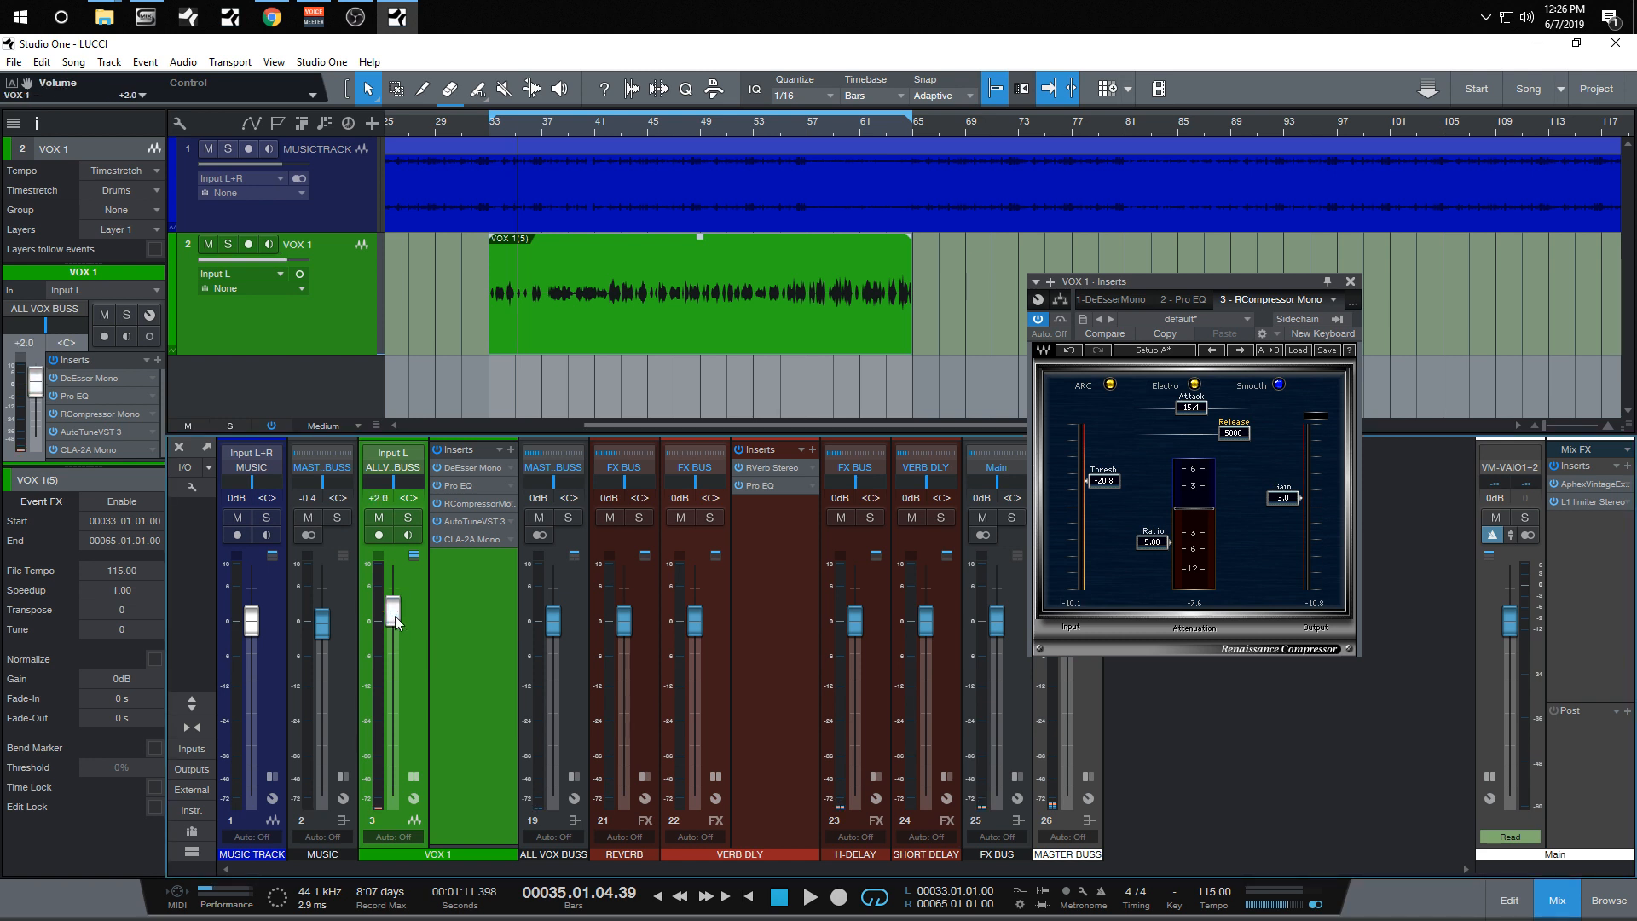
pyautogui.keyDown('alt'); pyautogui.click(396, 616); pyautogui.keyUp('alt')
pyautogui.click(490, 126)
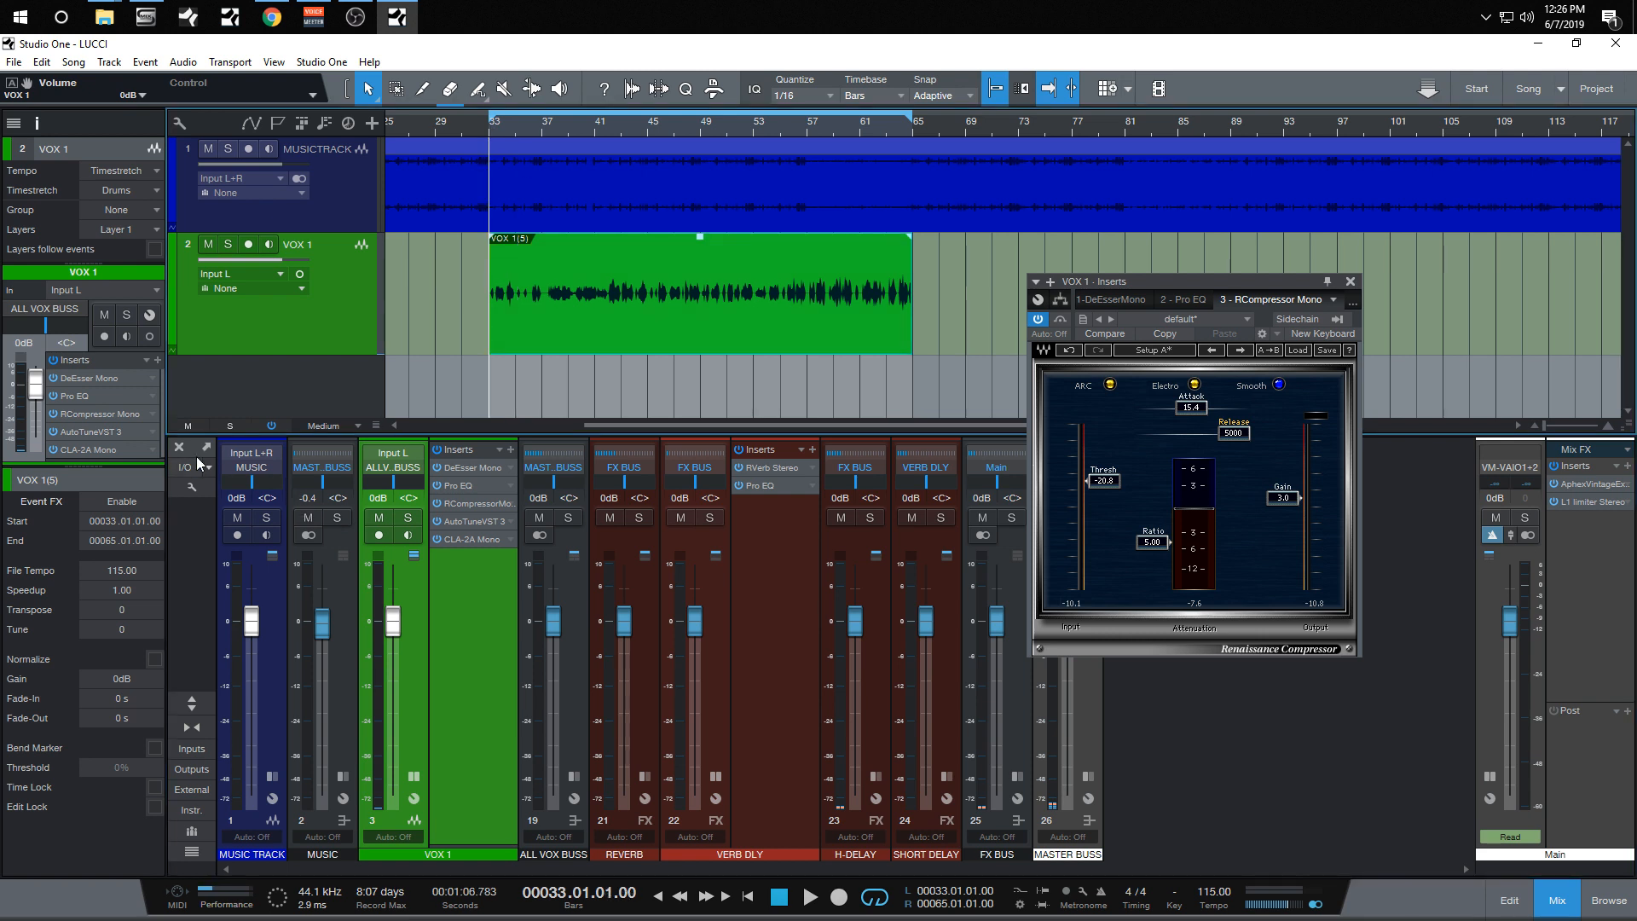
pyautogui.press('F3')
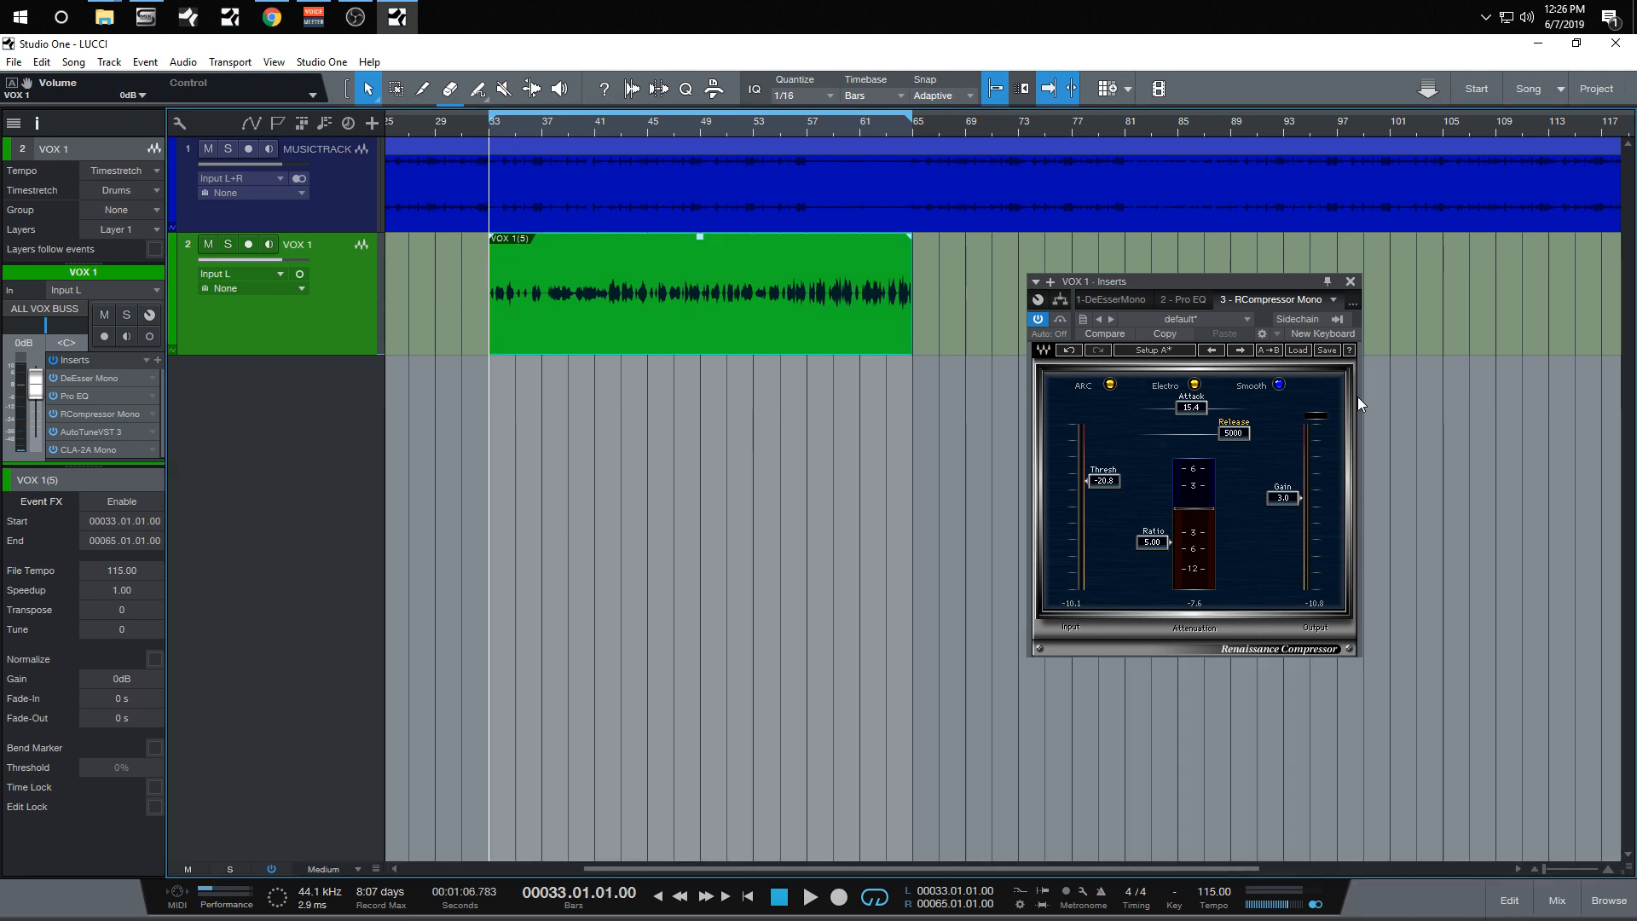
# Step: Play the song from bar 33 while trying RCompressor releases of 5000, 196 and 5 ms, ending at 46.6 ms
pyautogui.press('space')
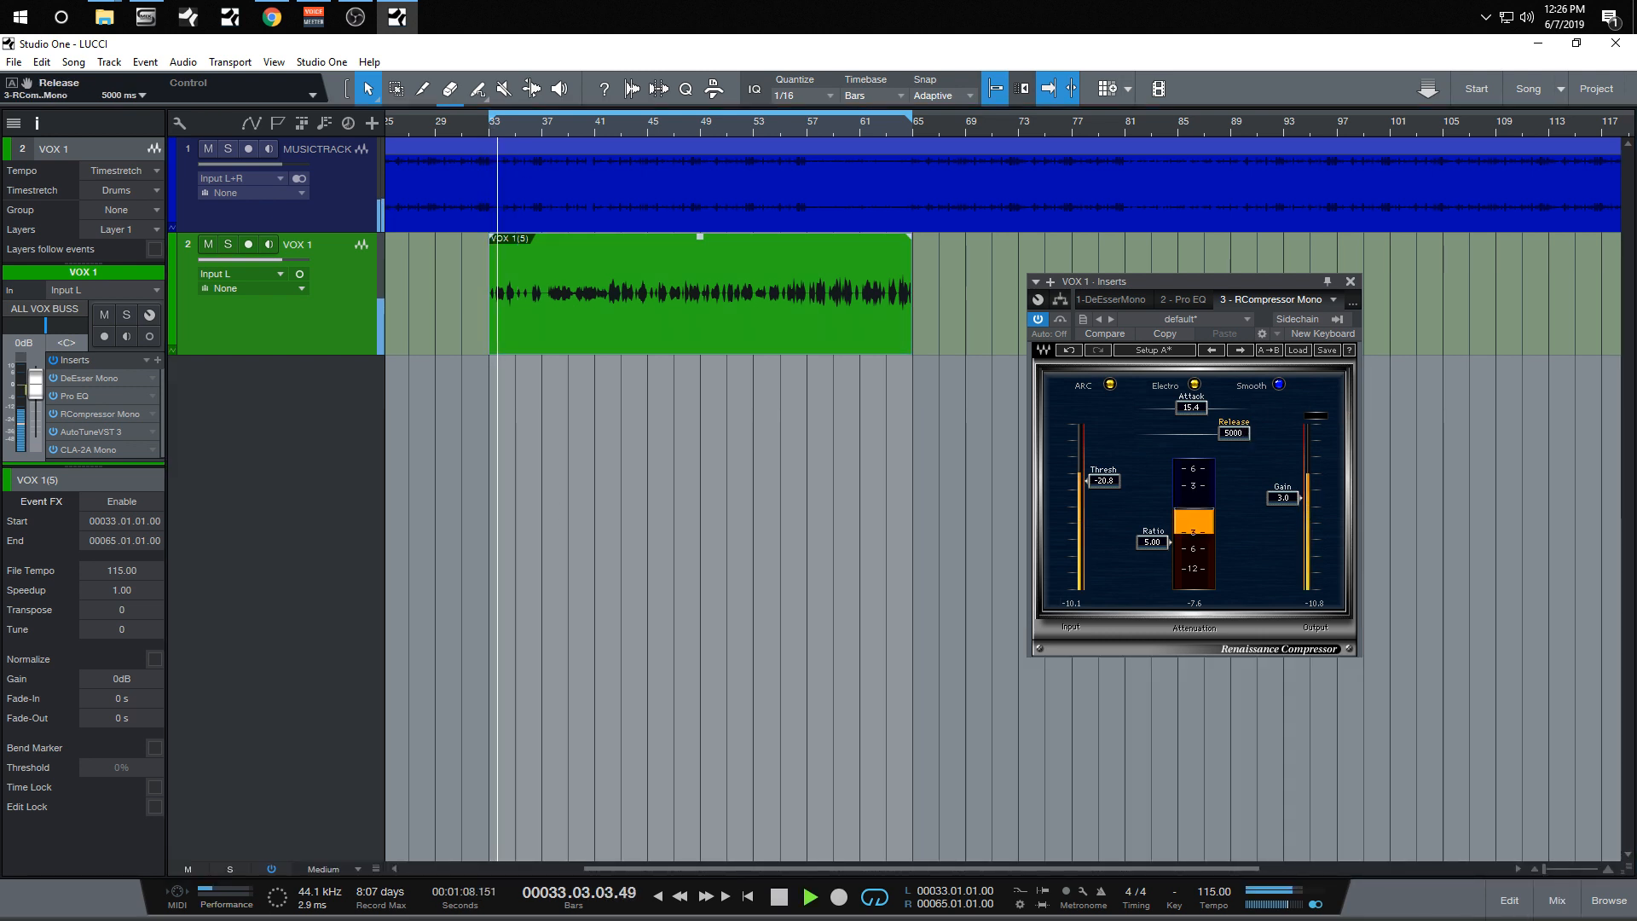
pyautogui.moveTo(1245, 429); pyautogui.dragTo(1195, 433)
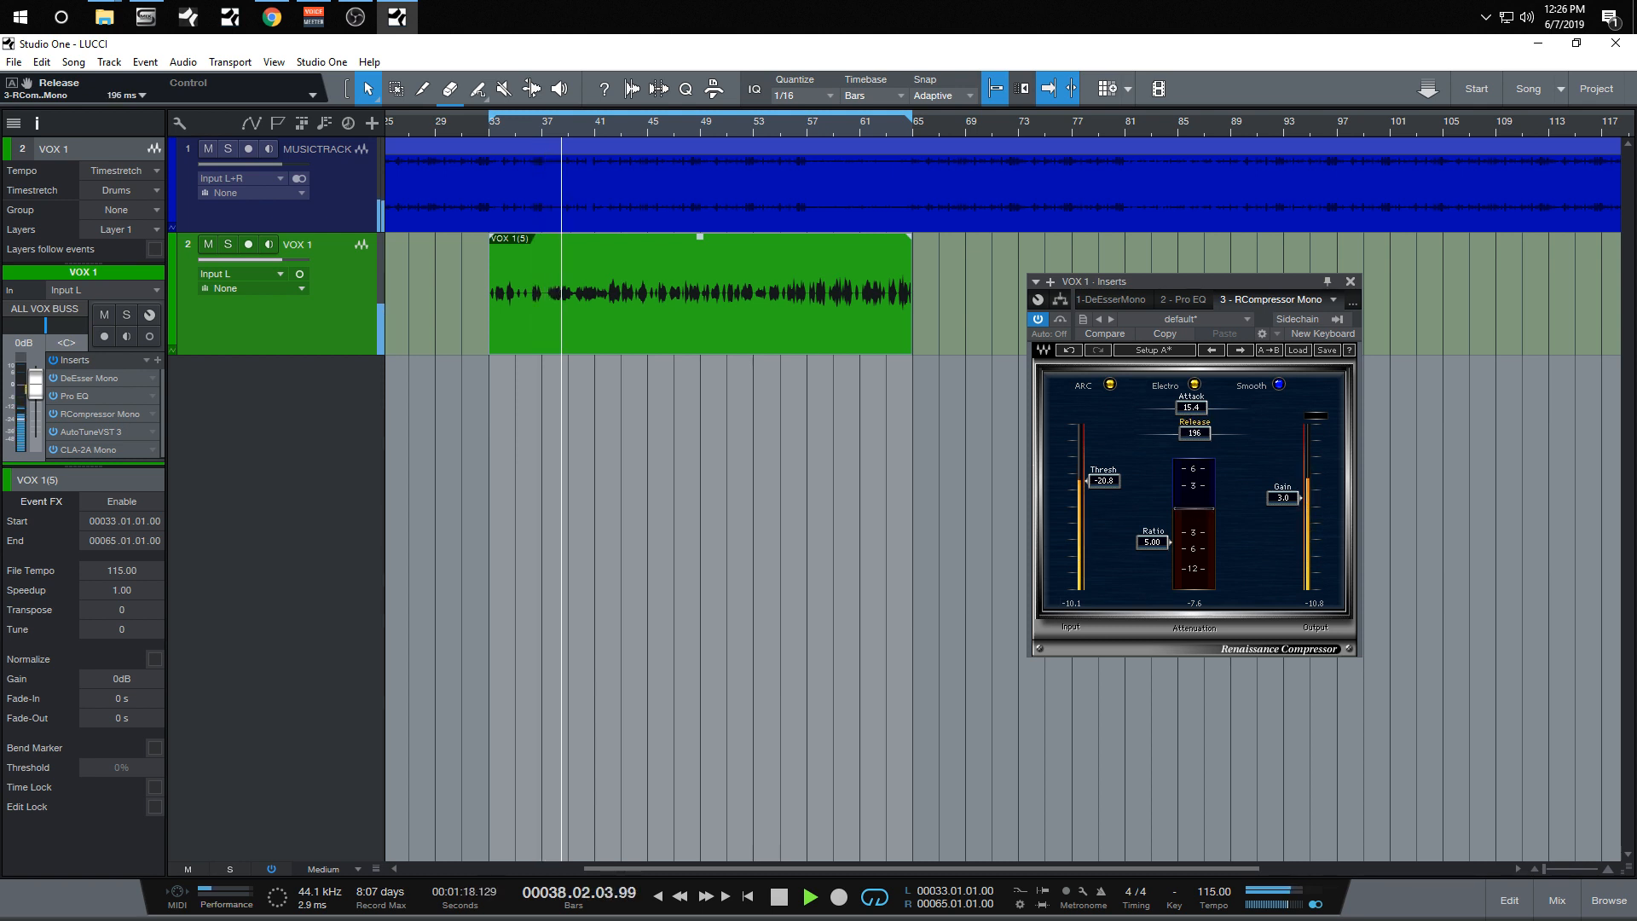
pyautogui.moveTo(1205, 433); pyautogui.dragTo(1149, 433)
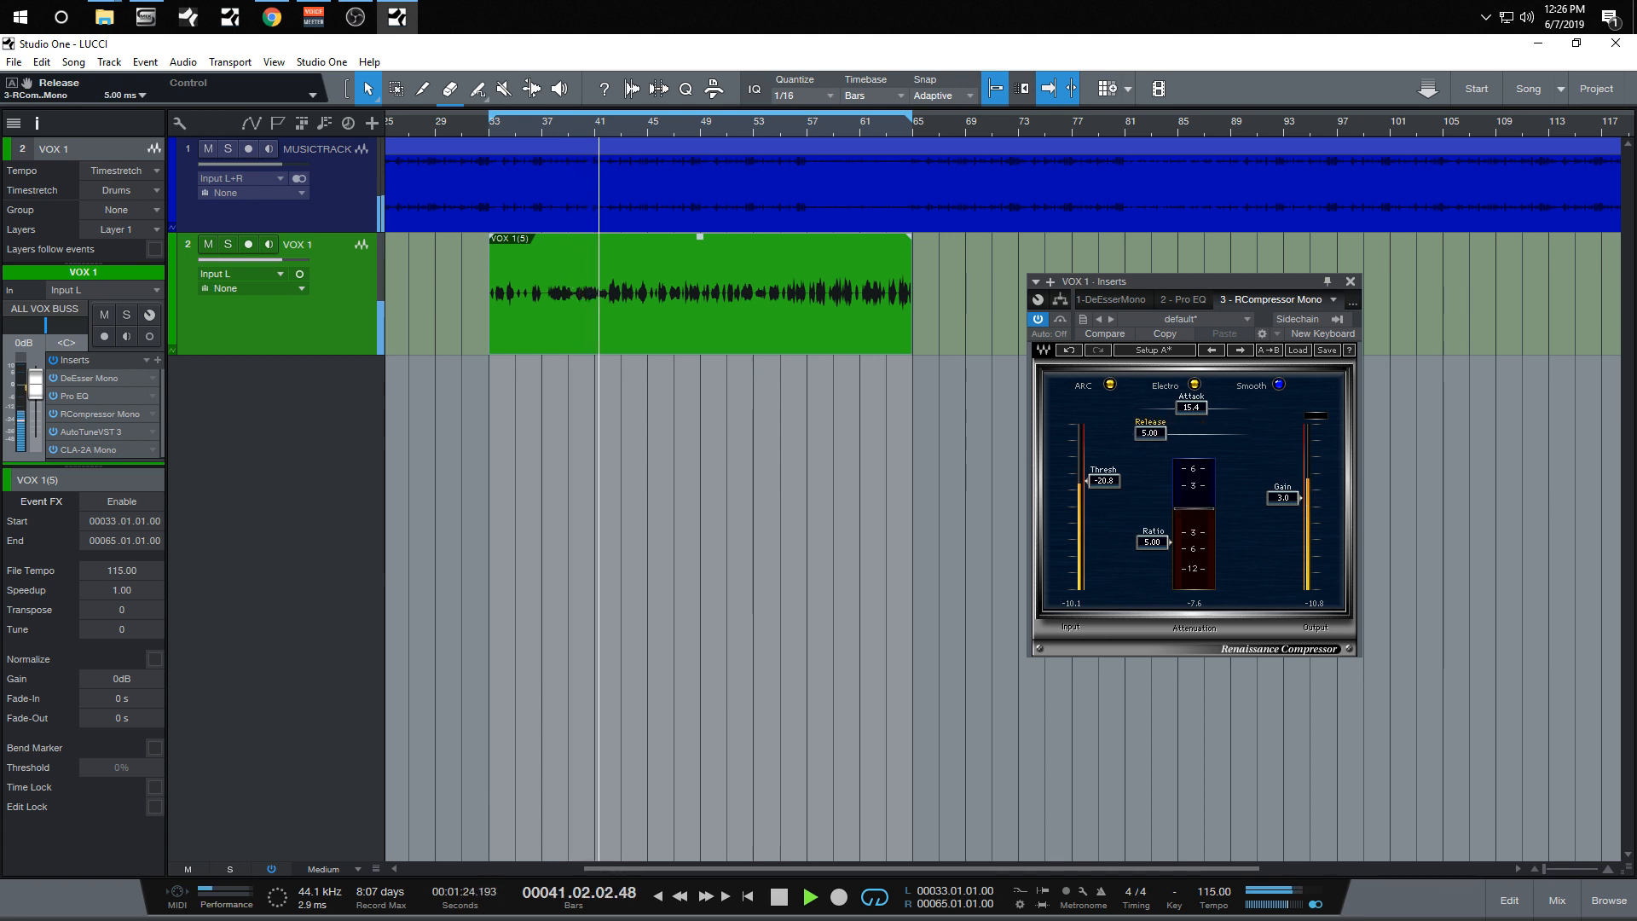
pyautogui.moveTo(1149, 434); pyautogui.dragTo(1194, 432)
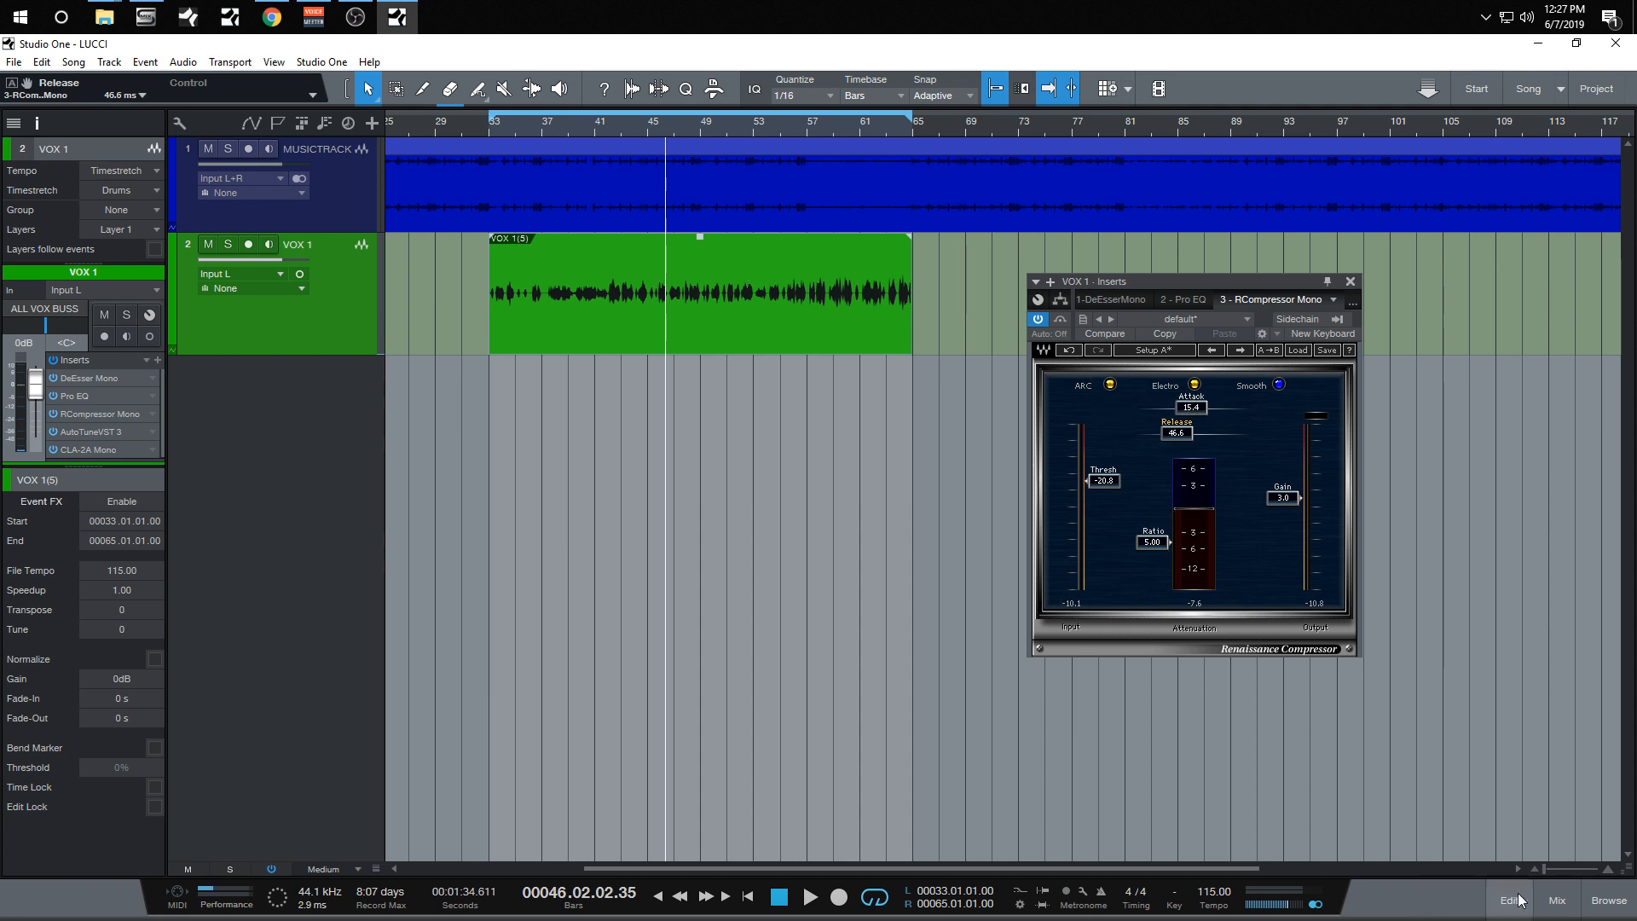
# Step: Lower the VOX 1 volume to -2.0 dB in the mixer and set the RCompressor's release to 50.6 ms
pyautogui.click(1554, 901)
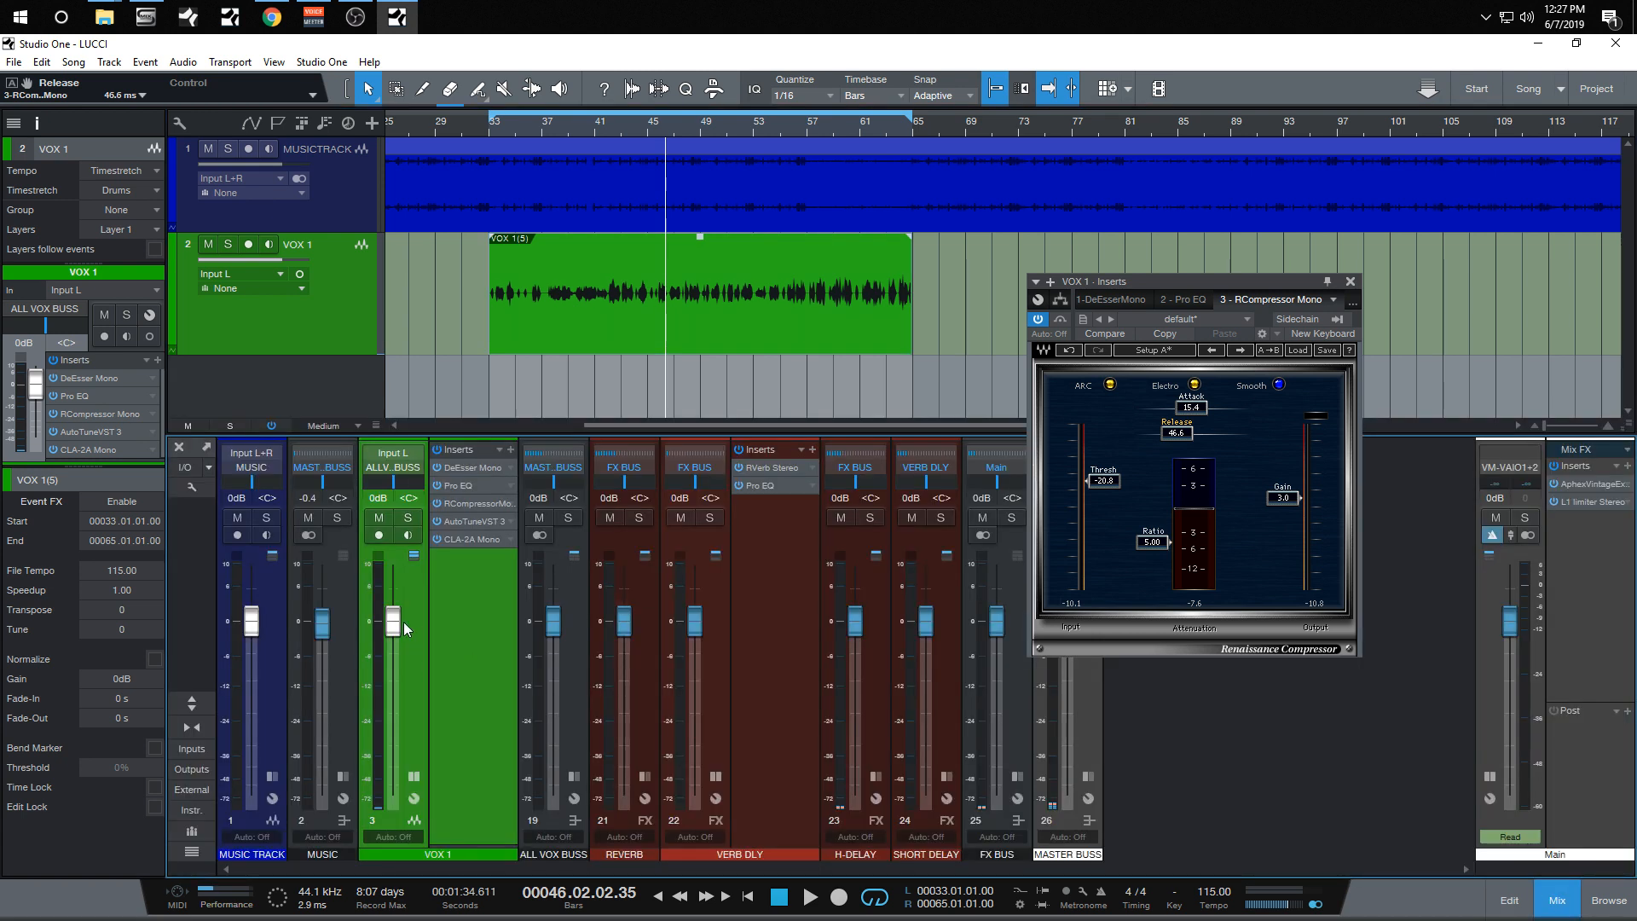
pyautogui.moveTo(394, 622); pyautogui.dragTo(399, 638)
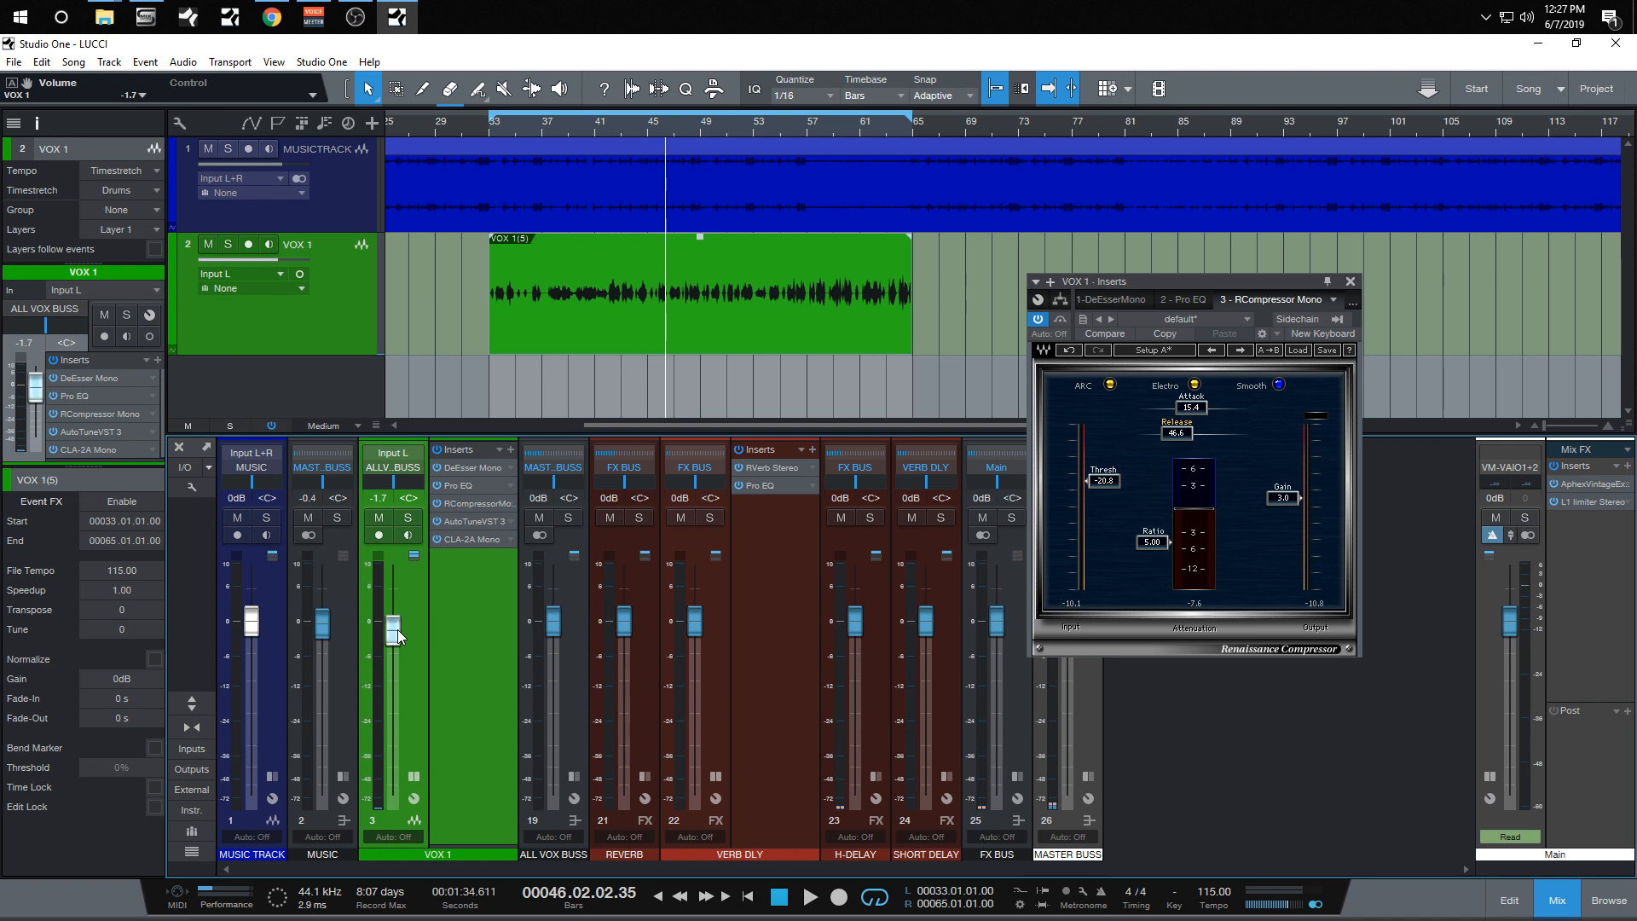
pyautogui.scroll(1, 397, 636)
pyautogui.scroll(-1, 397, 635)
pyautogui.scroll(-1, 398, 635)
pyautogui.moveTo(1166, 433)
pyautogui.mouseDown()
pyautogui.moveTo(1167, 393)
pyautogui.moveTo(1179, 433)
pyautogui.mouseUp()
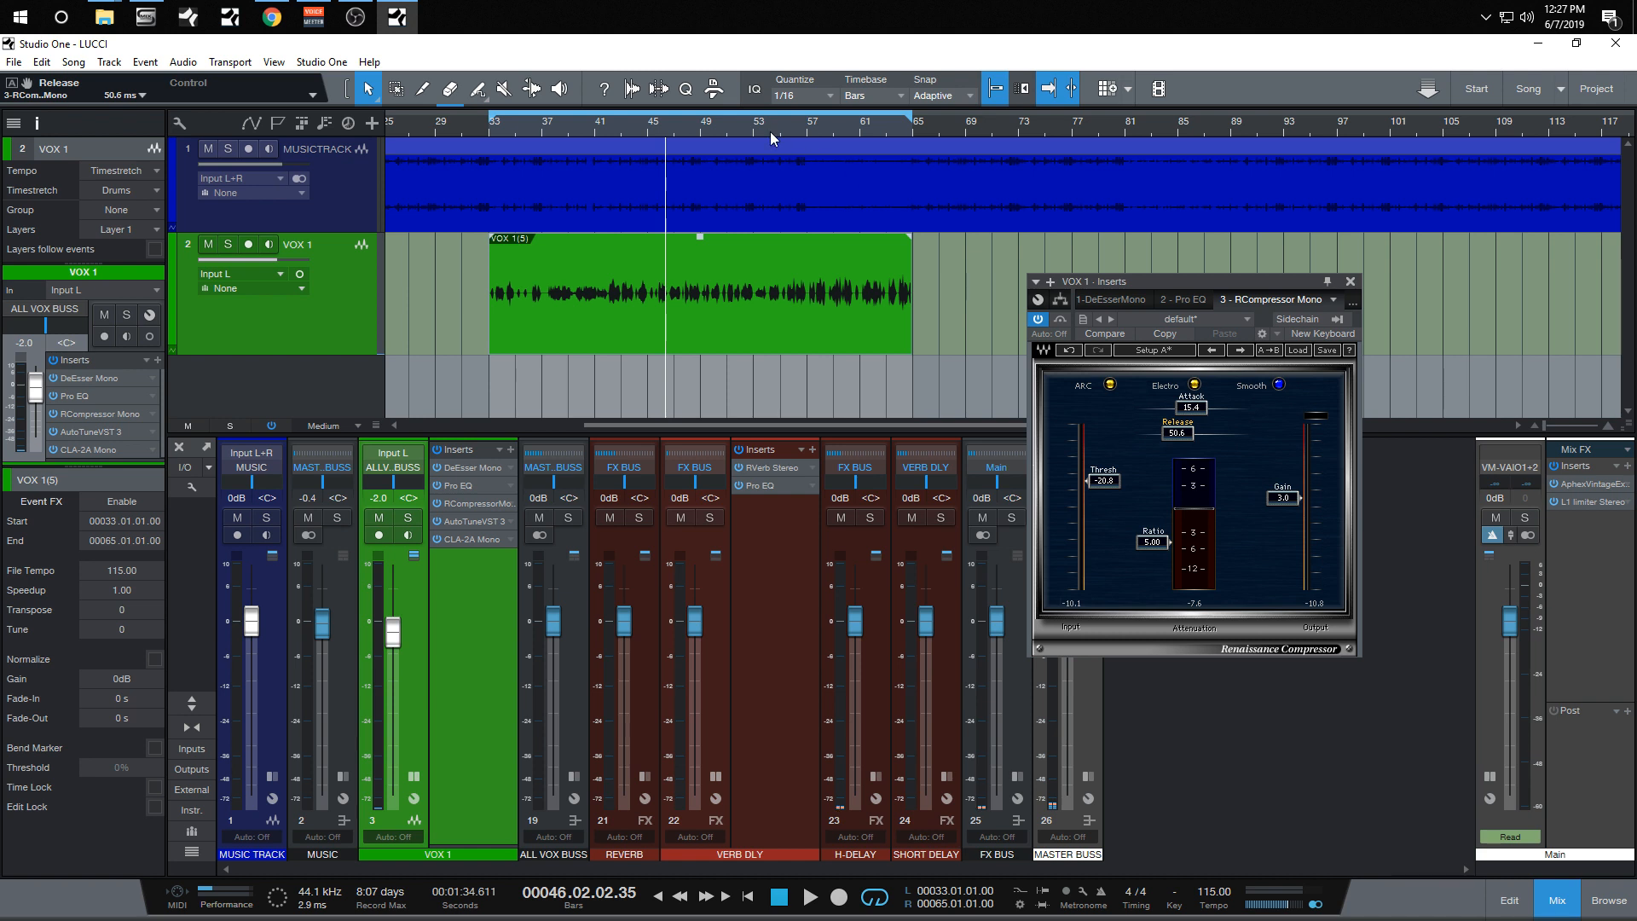
# Step: Close the VOX 1 inserts window and return the playhead to bar 33
pyautogui.scroll(-2, 770, 131)
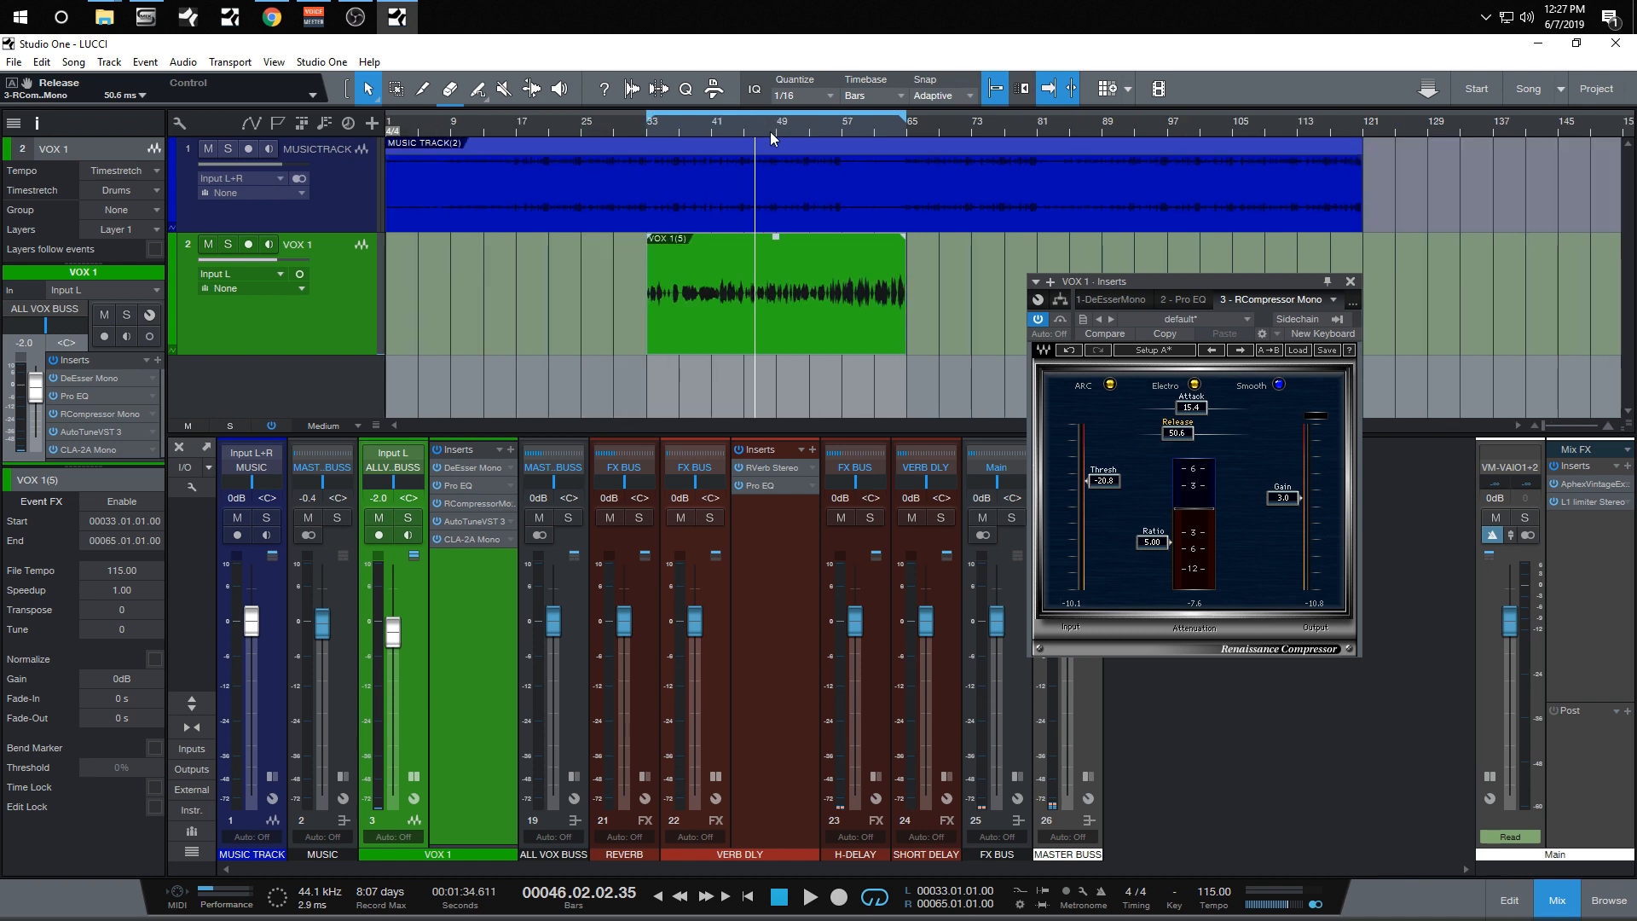
pyautogui.click(1351, 282)
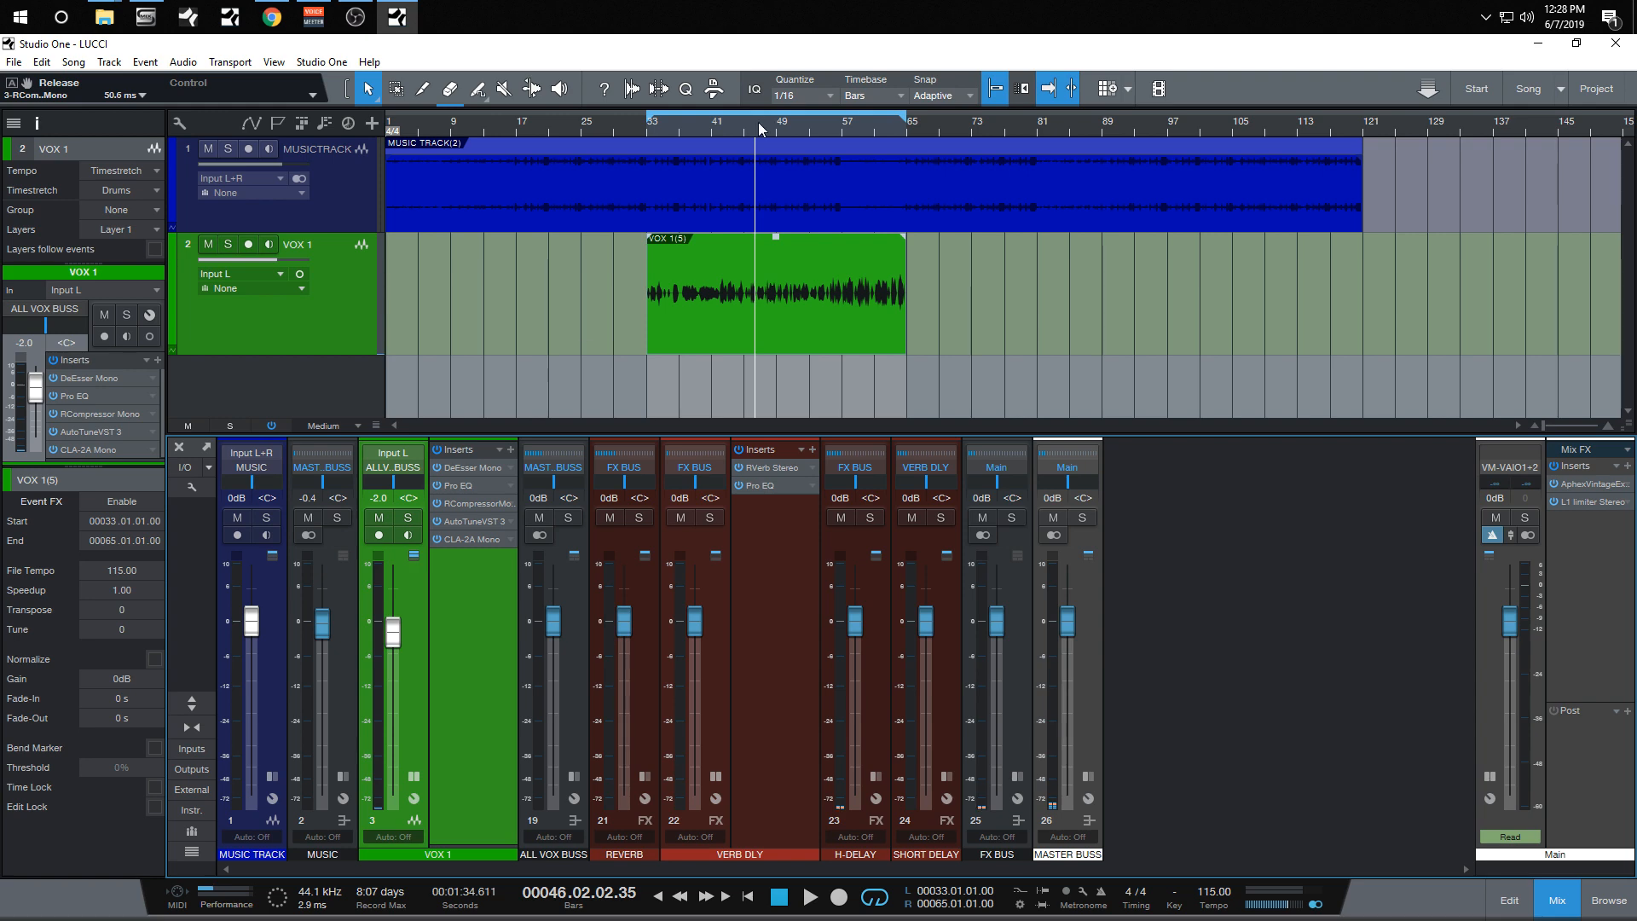
pyautogui.click(645, 123)
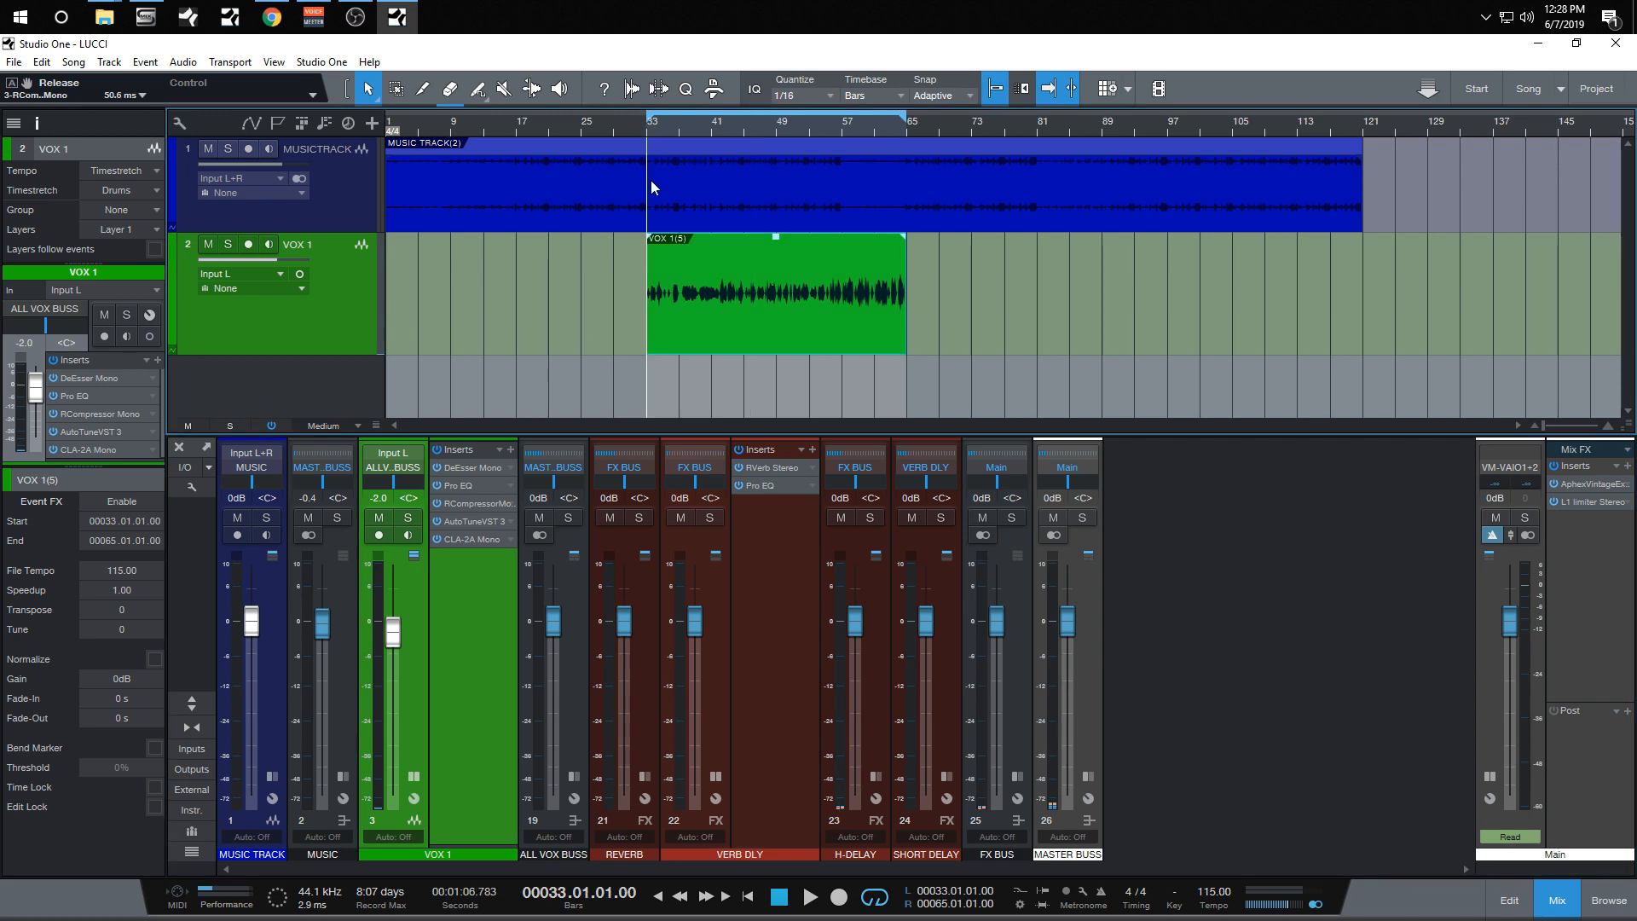
# Step: Hide the track inspector and collapse the expanded insert sections of the Main and VOX 1 mixer channels
pyautogui.click(34, 124)
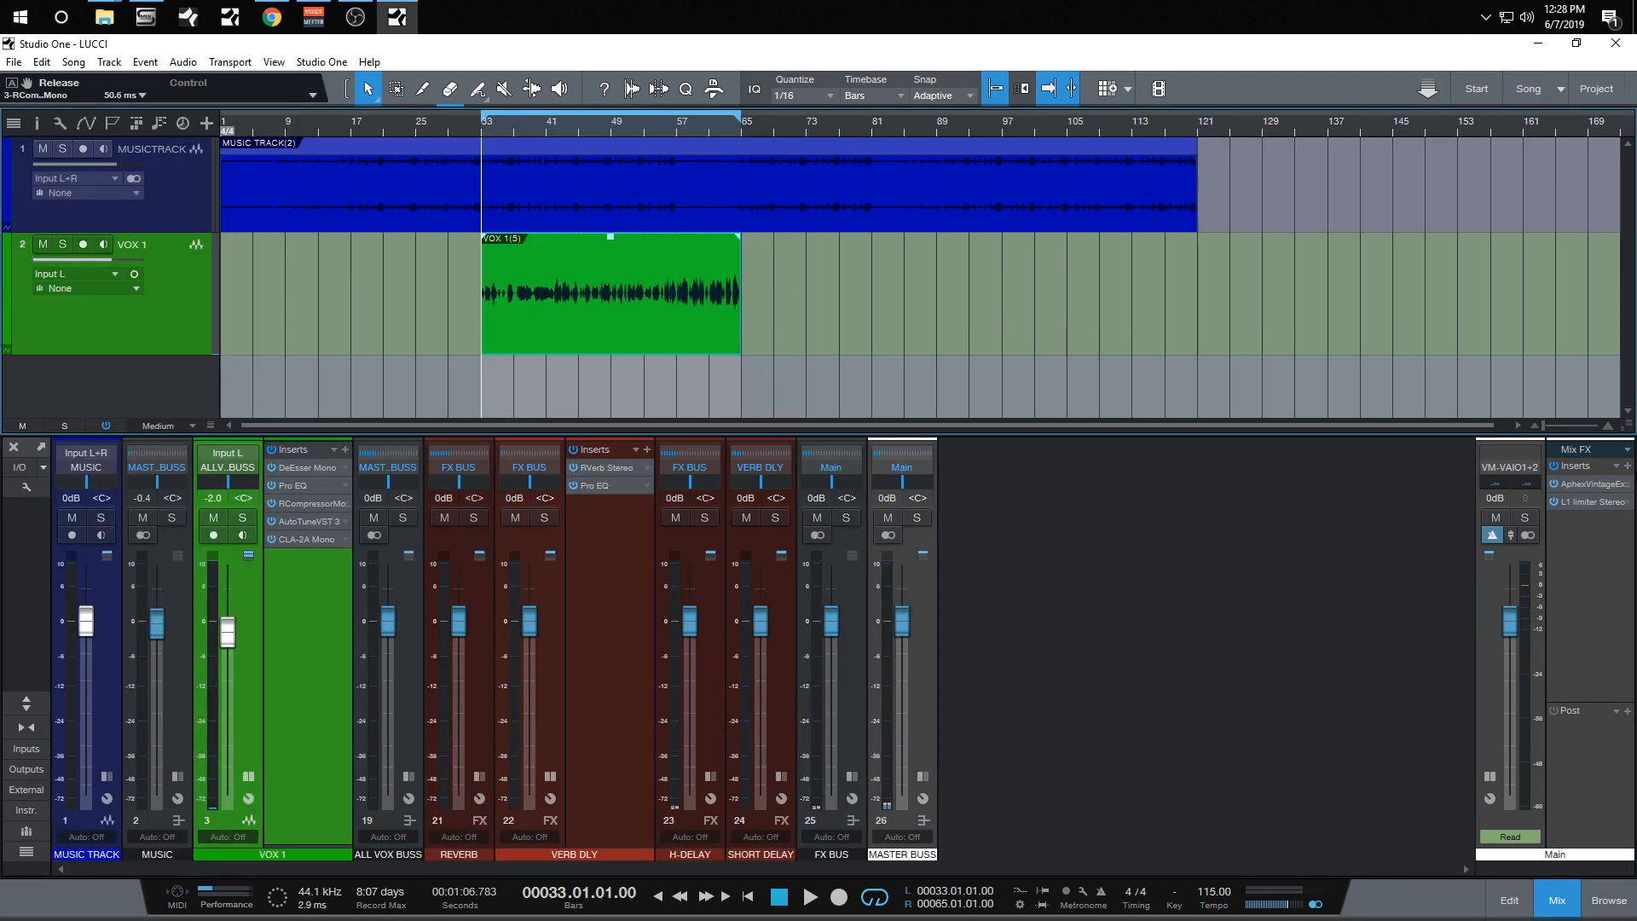
pyautogui.click(1490, 776)
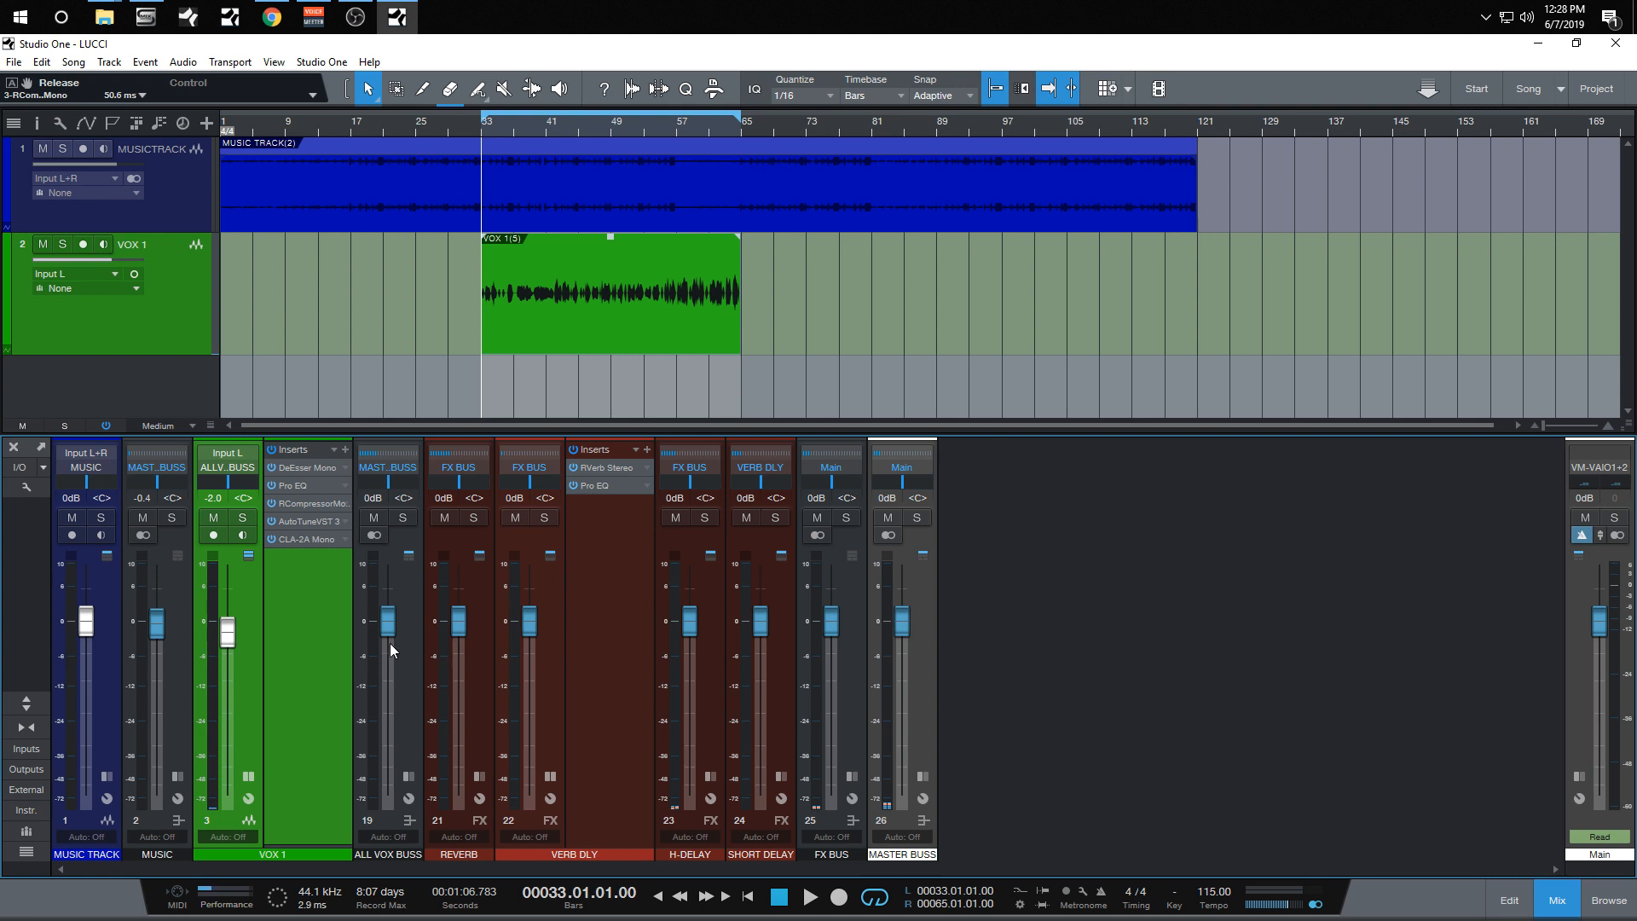
pyautogui.click(248, 774)
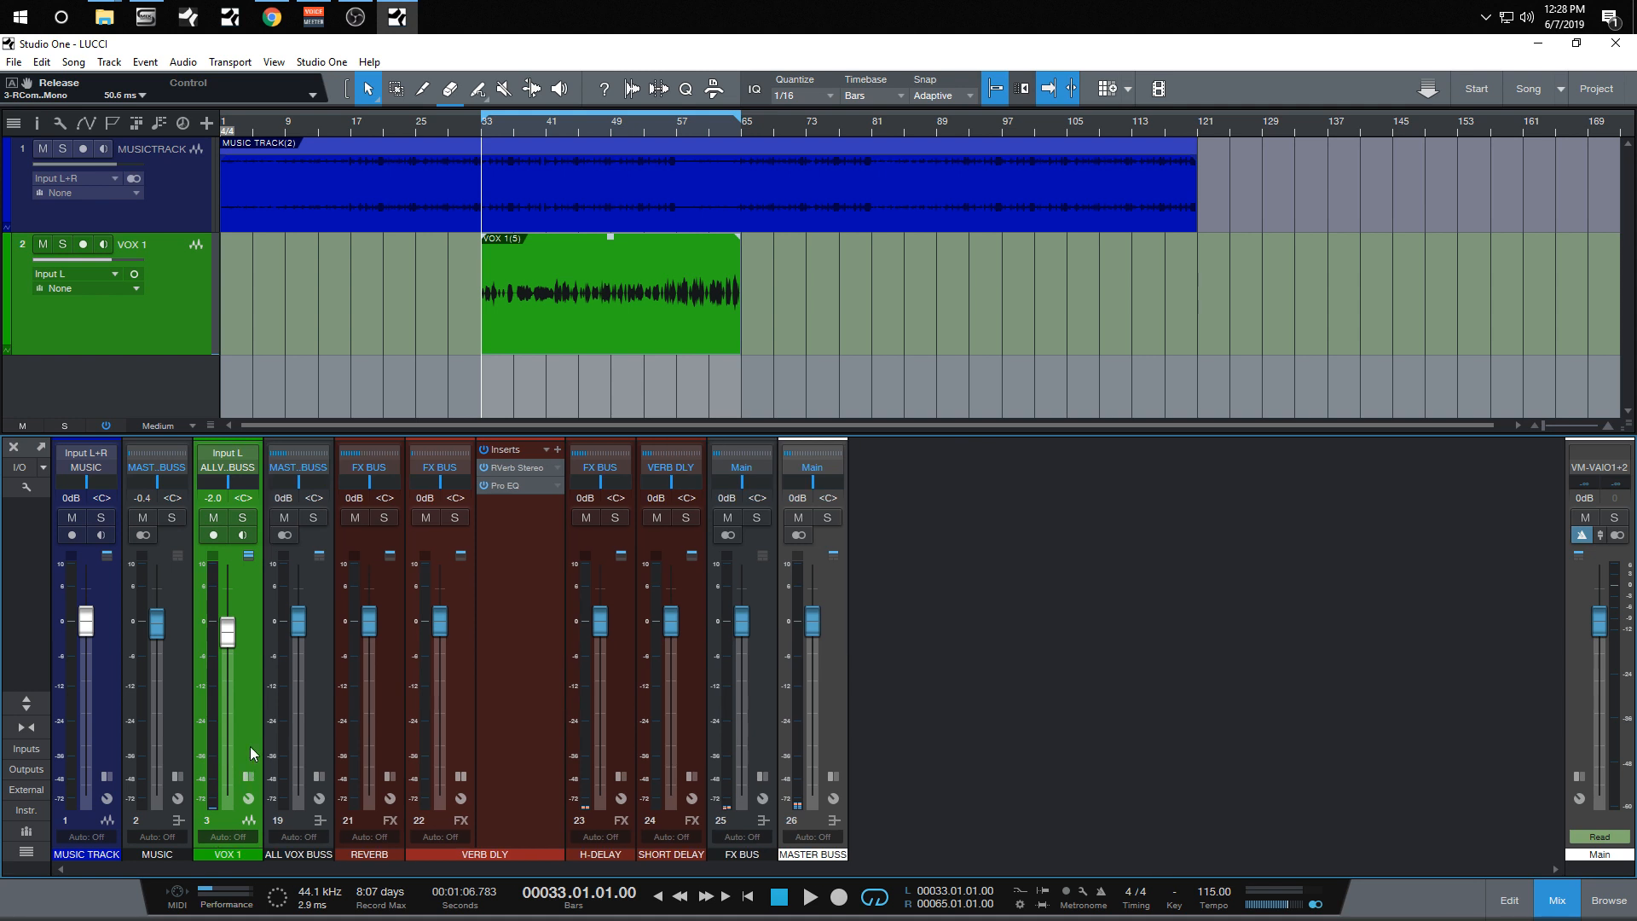